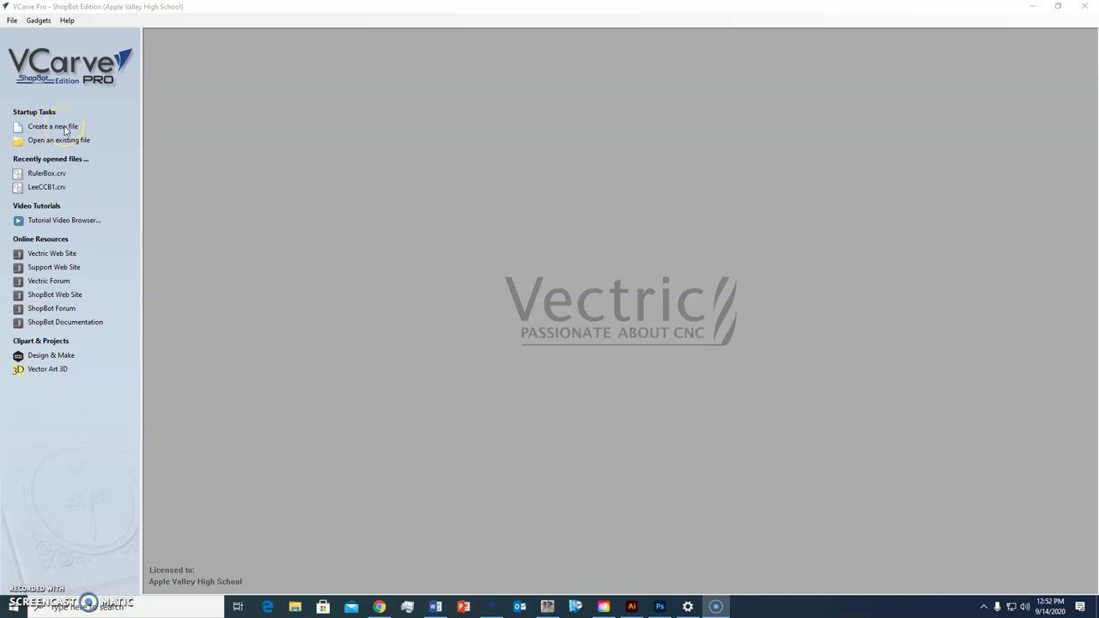
Start a new job with Width 10, Height 11 and material Thickness .75 inches.
{"action": "left_click", "coordinate": [66, 128]}
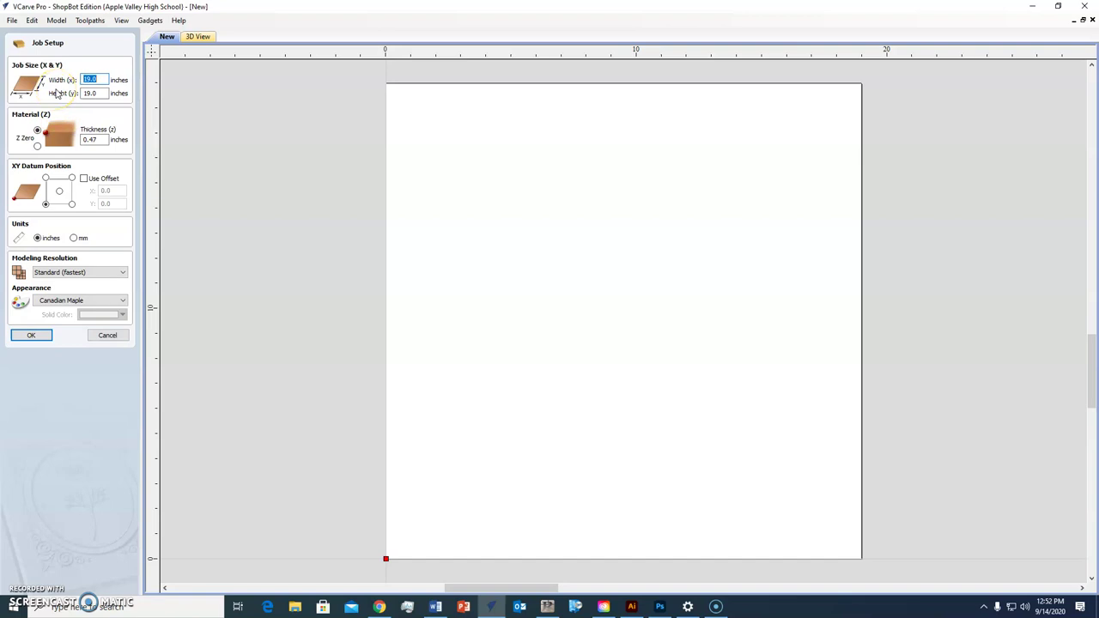
{"action": "left_click_drag", "start_coordinate": [86, 80], "coordinate": [104, 80]}
{"action": "double_click", "coordinate": [96, 79]}
{"action": "type", "text": "1"}
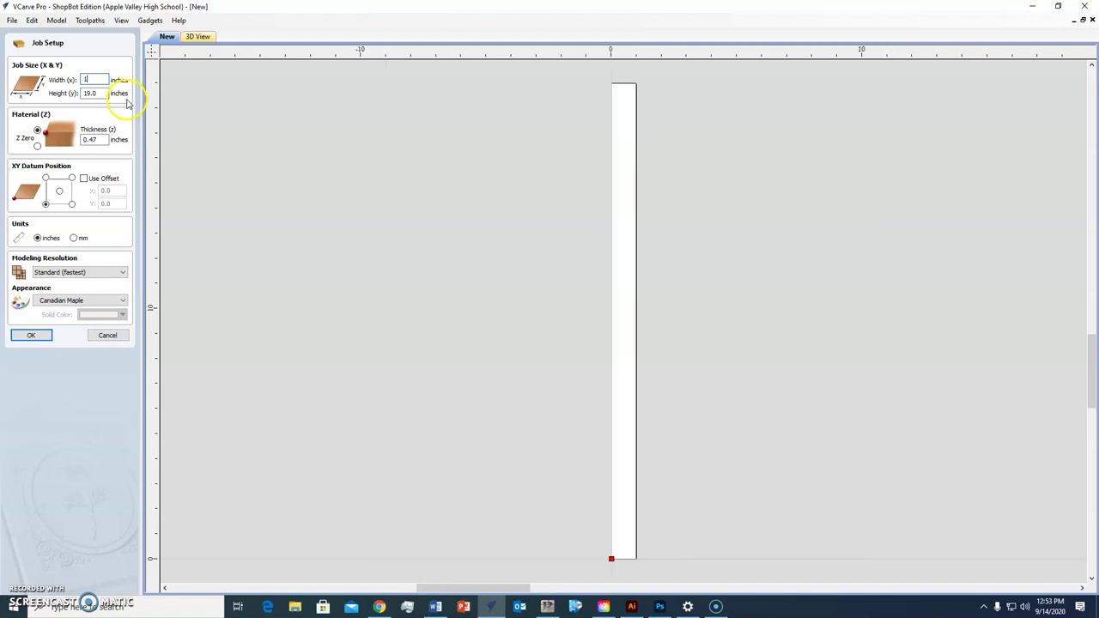
{"action": "type", "text": "0"}
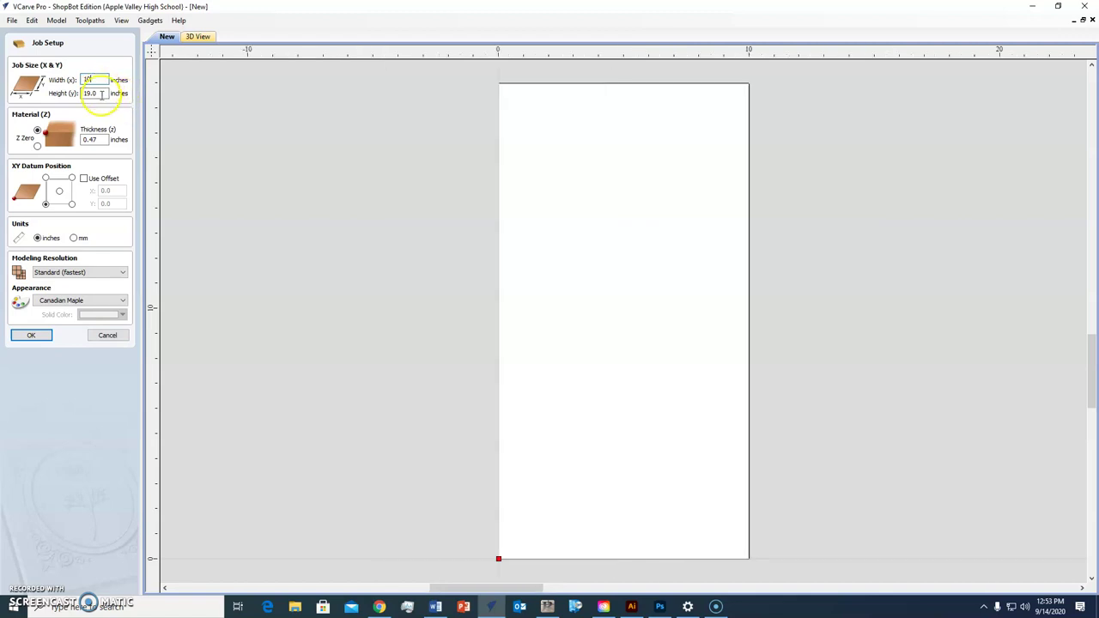
{"action": "double_click", "coordinate": [100, 93]}
{"action": "type", "text": "11"}
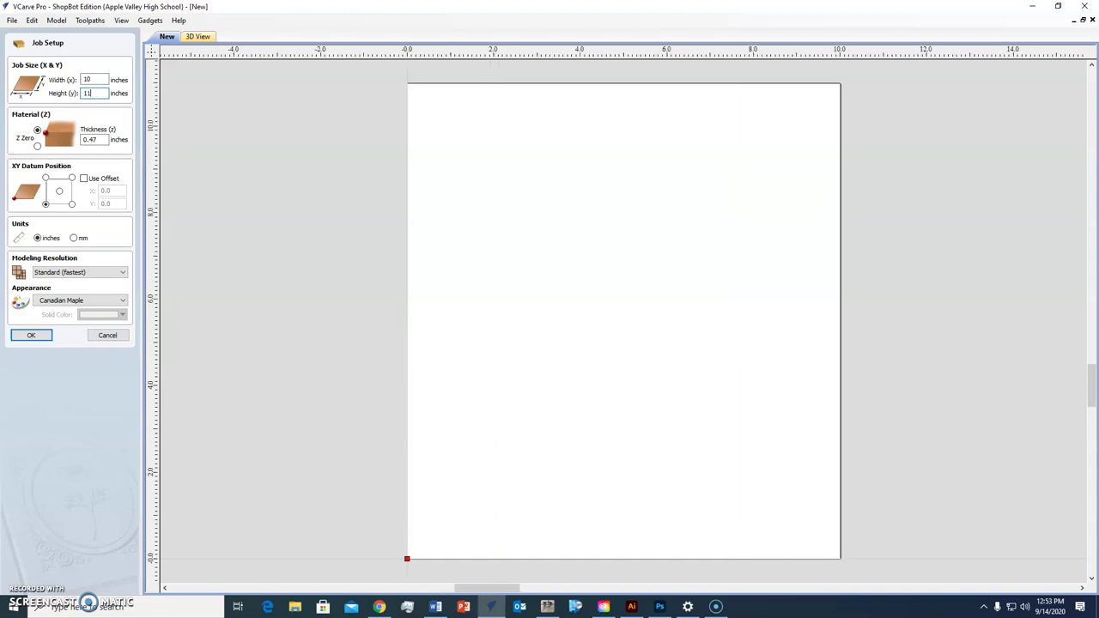
{"action": "left_click", "coordinate": [100, 140]}
{"action": "left_click_drag", "start_coordinate": [101, 140], "coordinate": [82, 142]}
{"action": "type", "text": ".75"}
Apply the 10 × 11 × 0.75 inch Job Setup with OK.
{"action": "left_click", "coordinate": [28, 334]}
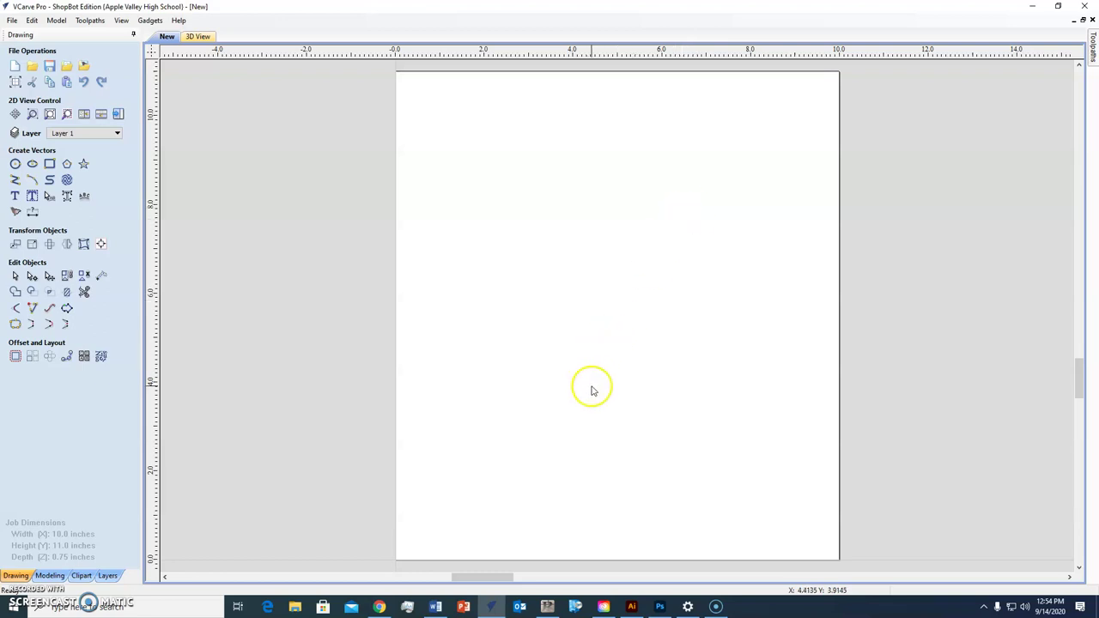
In a new Chrome tab, search for 'minnesota black and white silhouette'.
{"action": "left_click", "coordinate": [381, 607]}
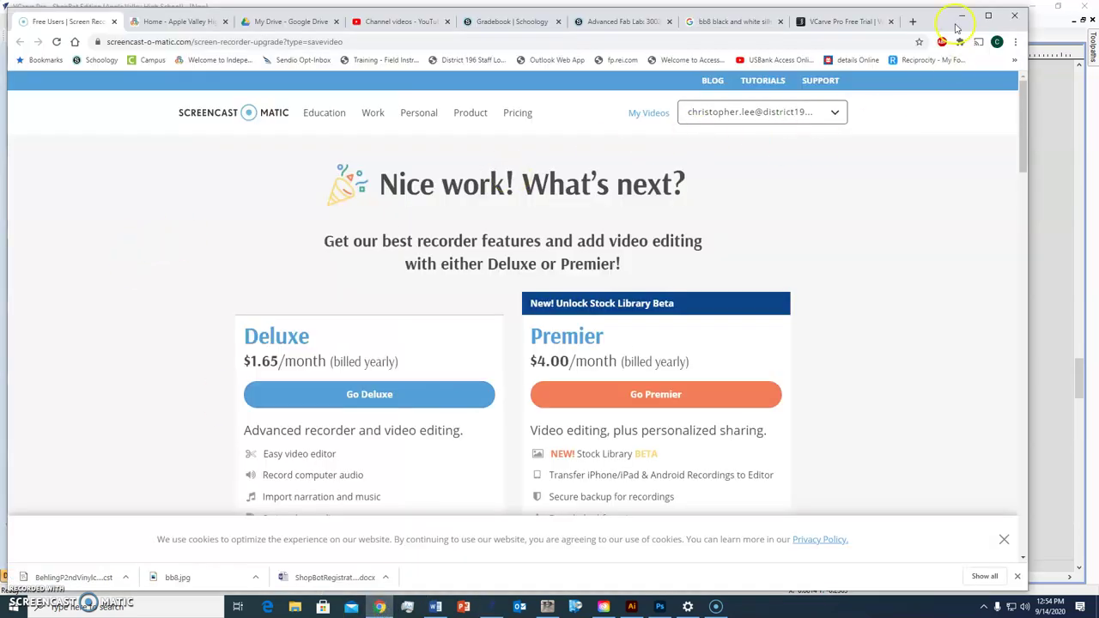
{"action": "left_click", "coordinate": [911, 21]}
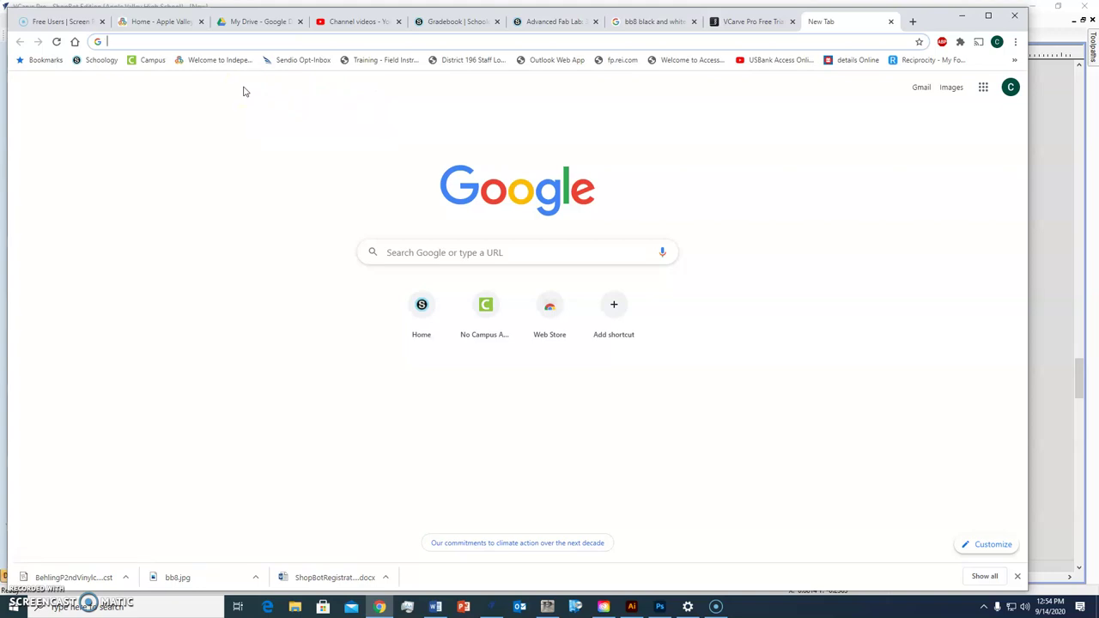
{"action": "type", "text": "minneso"}
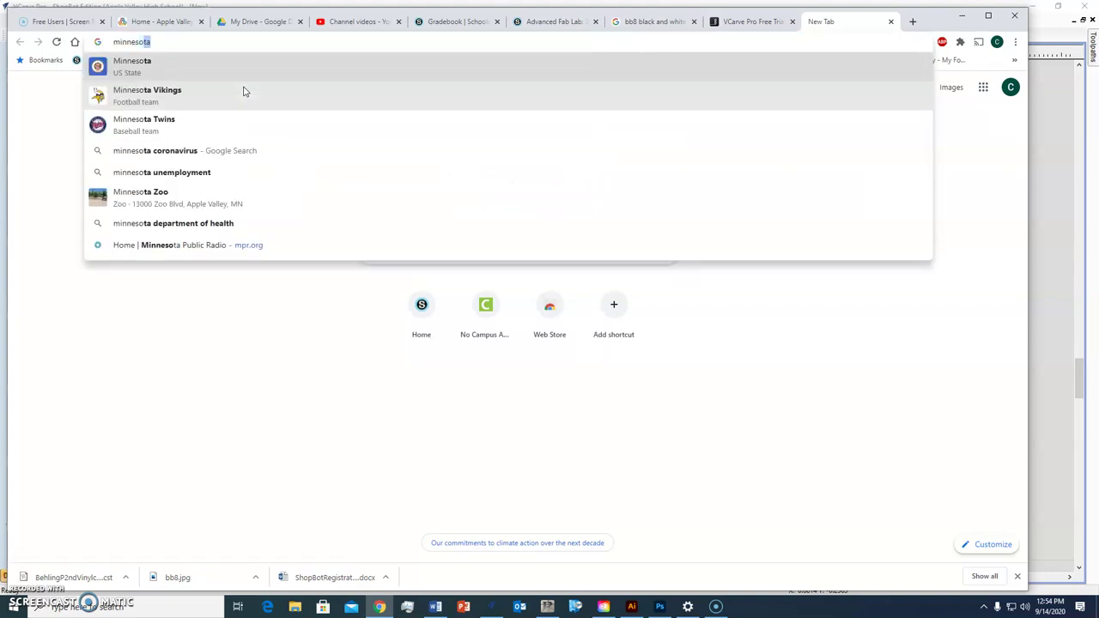
{"action": "type", "text": "ta b"}
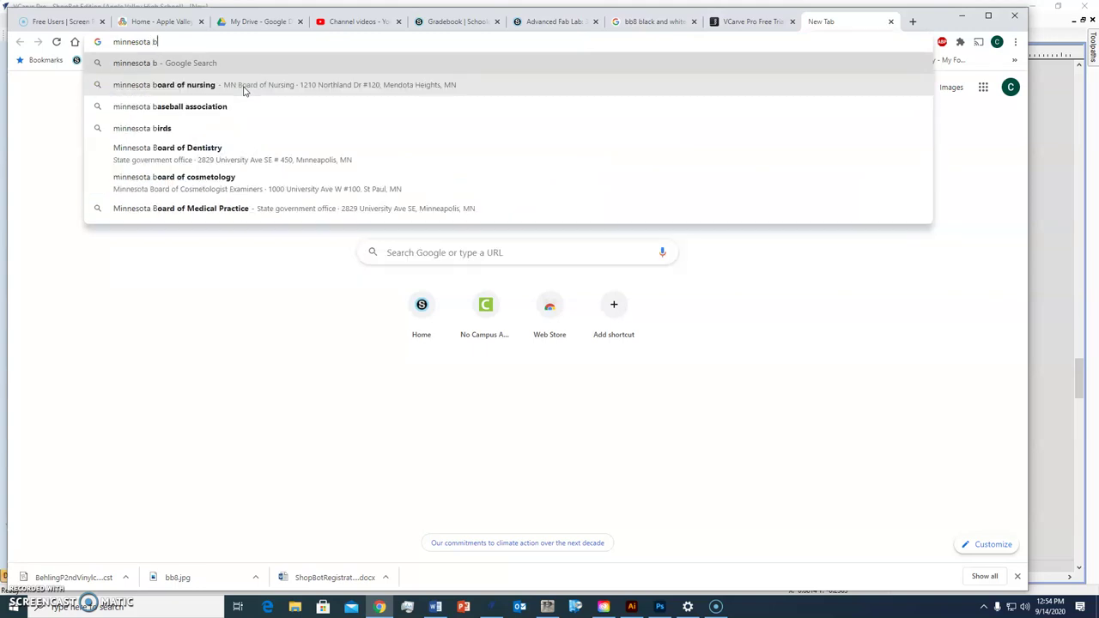
{"action": "type", "text": "lack"}
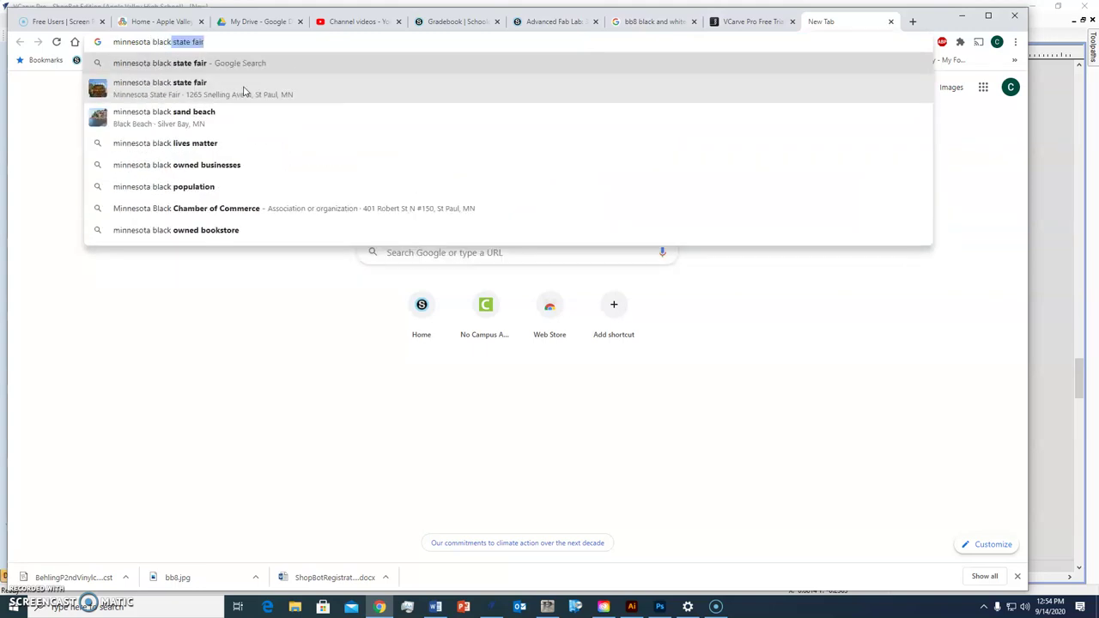
{"action": "type", "text": " and w"}
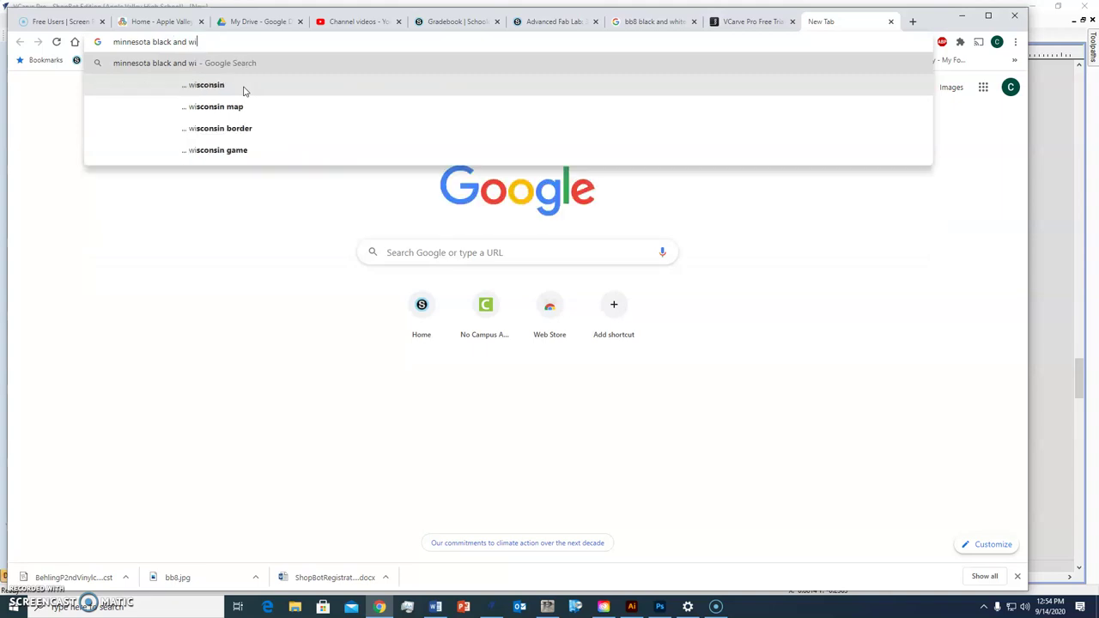
{"action": "type", "text": "hite"}
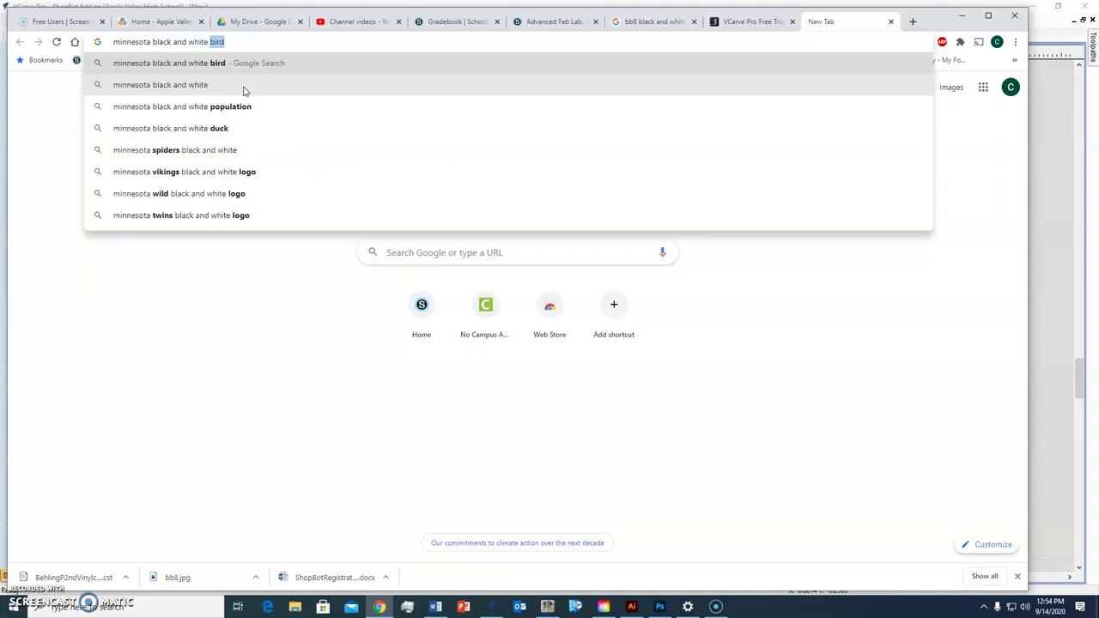
{"action": "type", "text": " silhouette"}
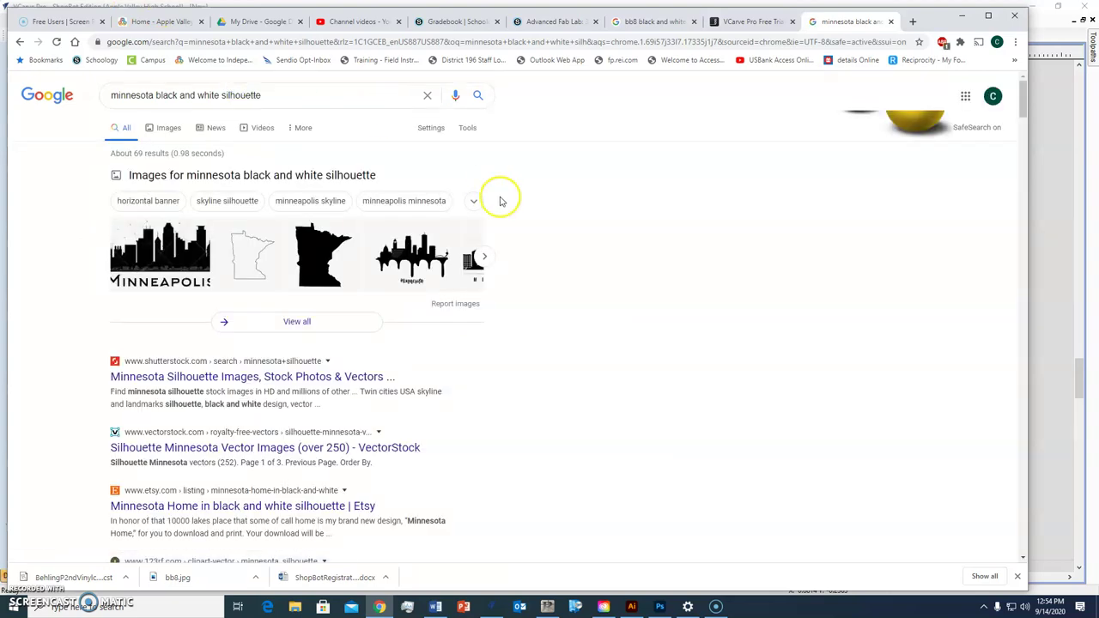
Preview the VectorStock solid black Minnesota silhouette in image results, then cancel a Save image as.
{"action": "left_click", "coordinate": [167, 128]}
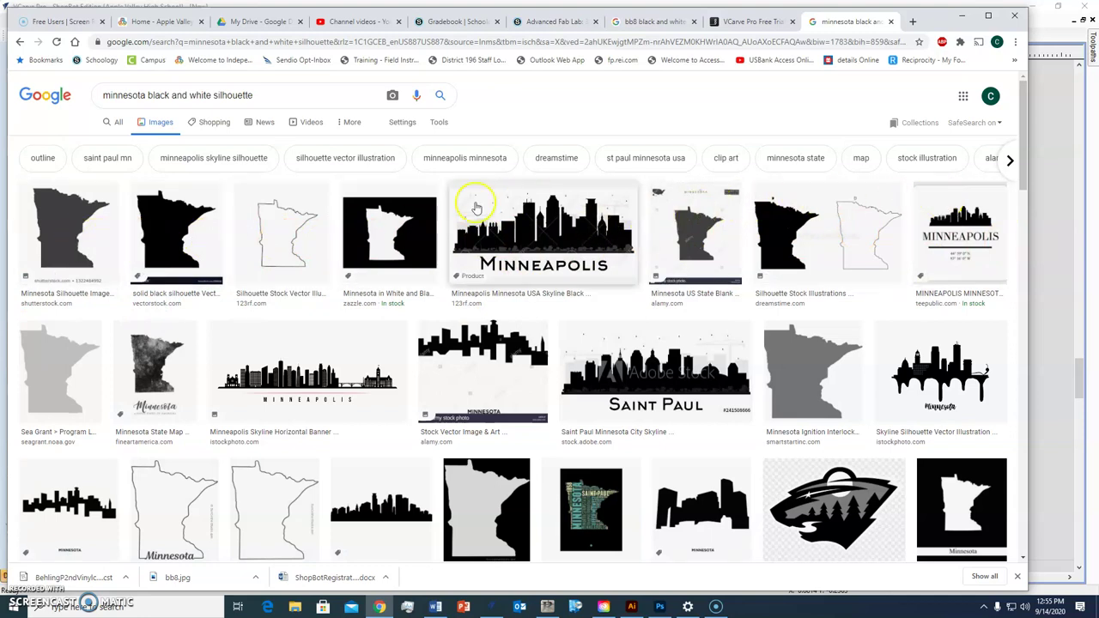
{"action": "left_click", "coordinate": [172, 233]}
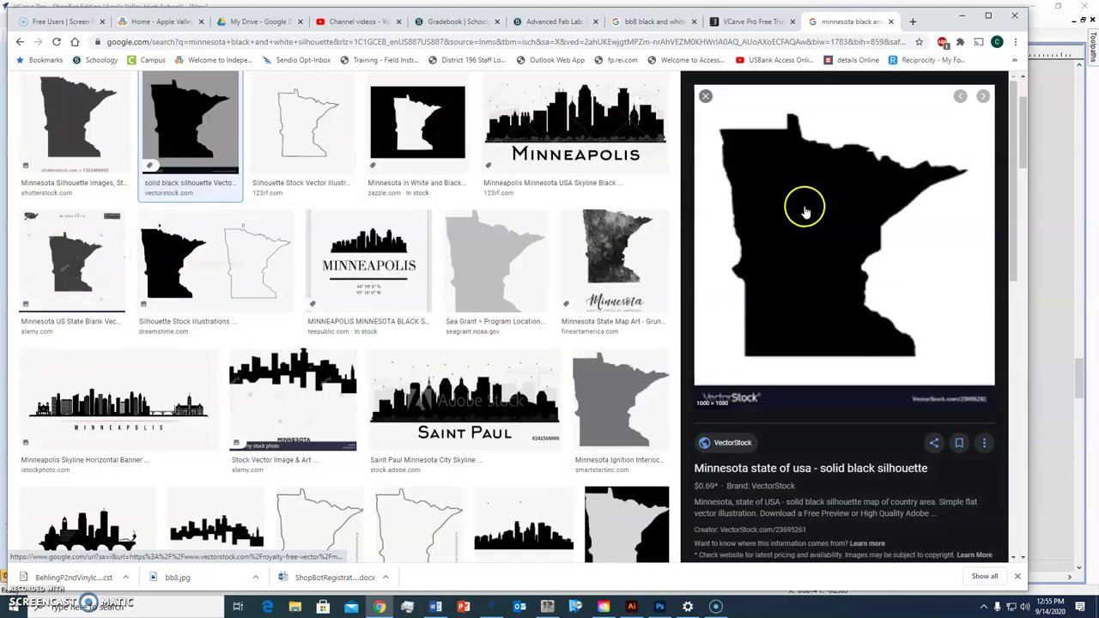
{"action": "right_click", "coordinate": [814, 203]}
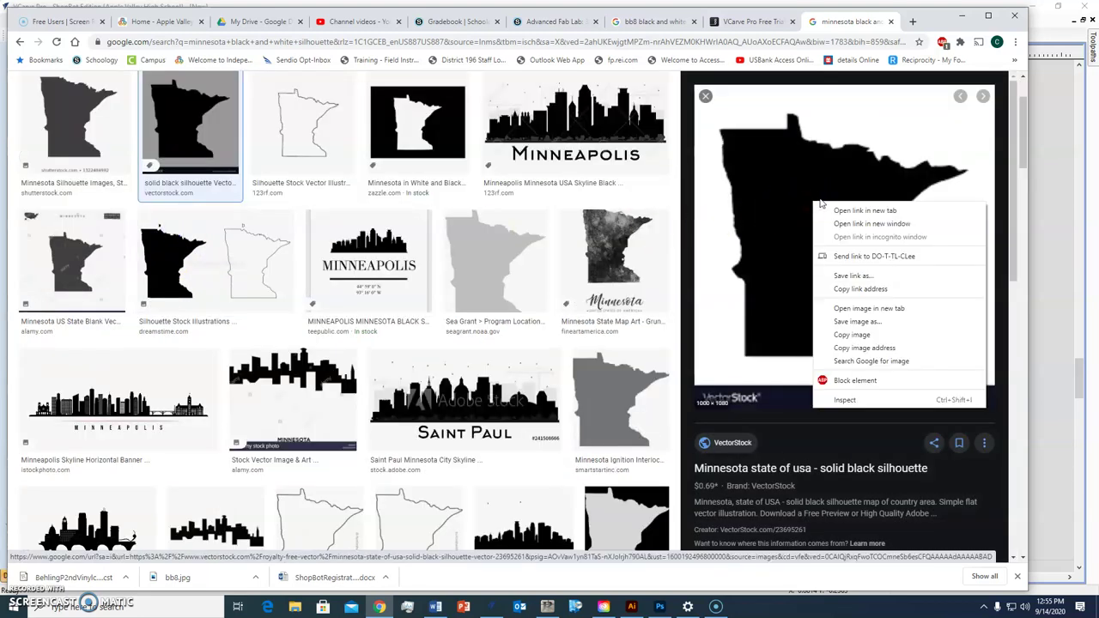
{"action": "left_click", "coordinate": [851, 321]}
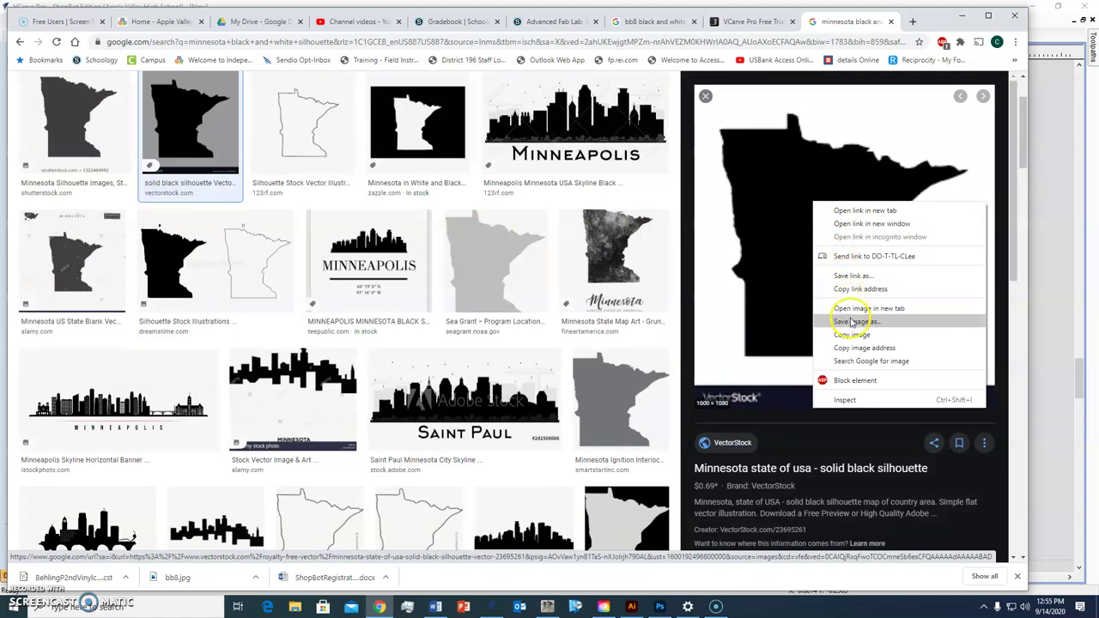
{"action": "left_click", "coordinate": [851, 321]}
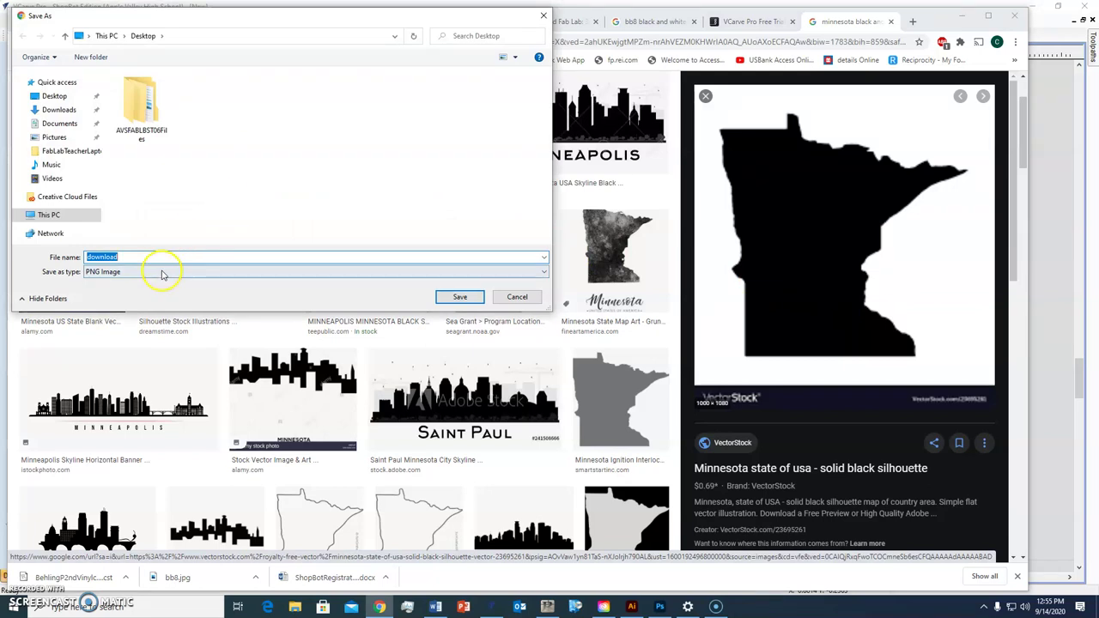
{"action": "left_click", "coordinate": [520, 296]}
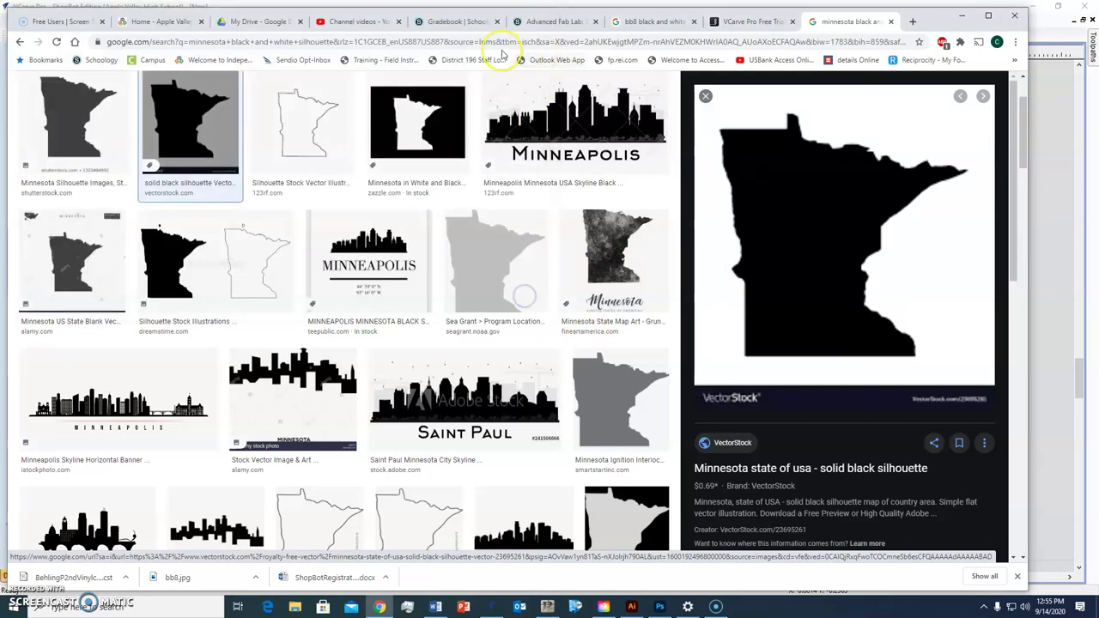
Back in VCarve Pro, open Import bitmap for tracing and check the file type list.
{"action": "left_click", "coordinate": [490, 607]}
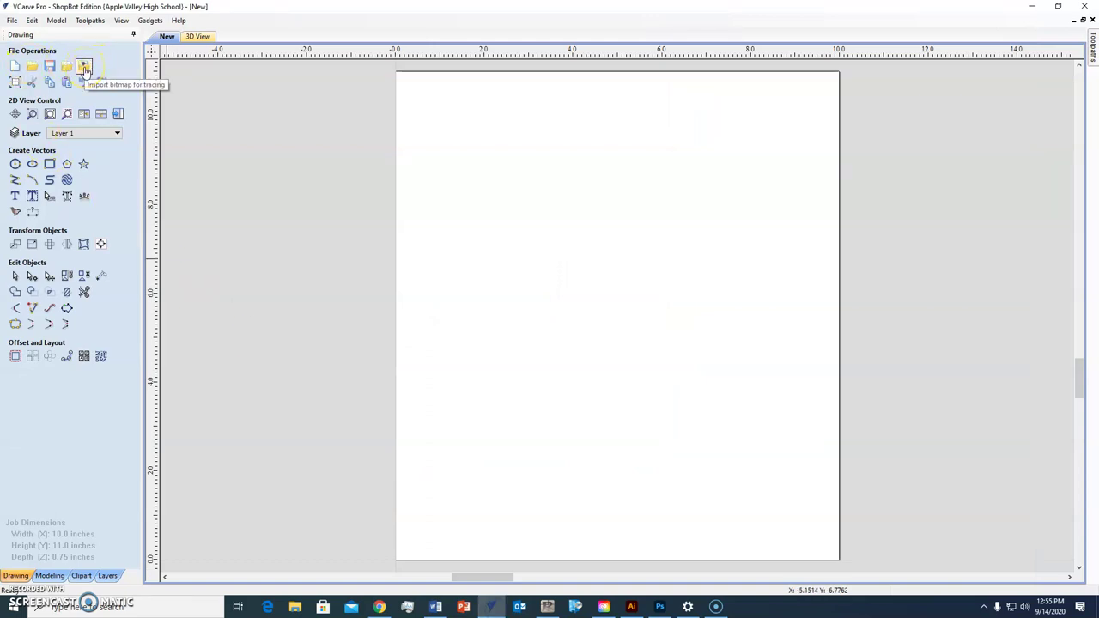
{"action": "left_click", "coordinate": [84, 68]}
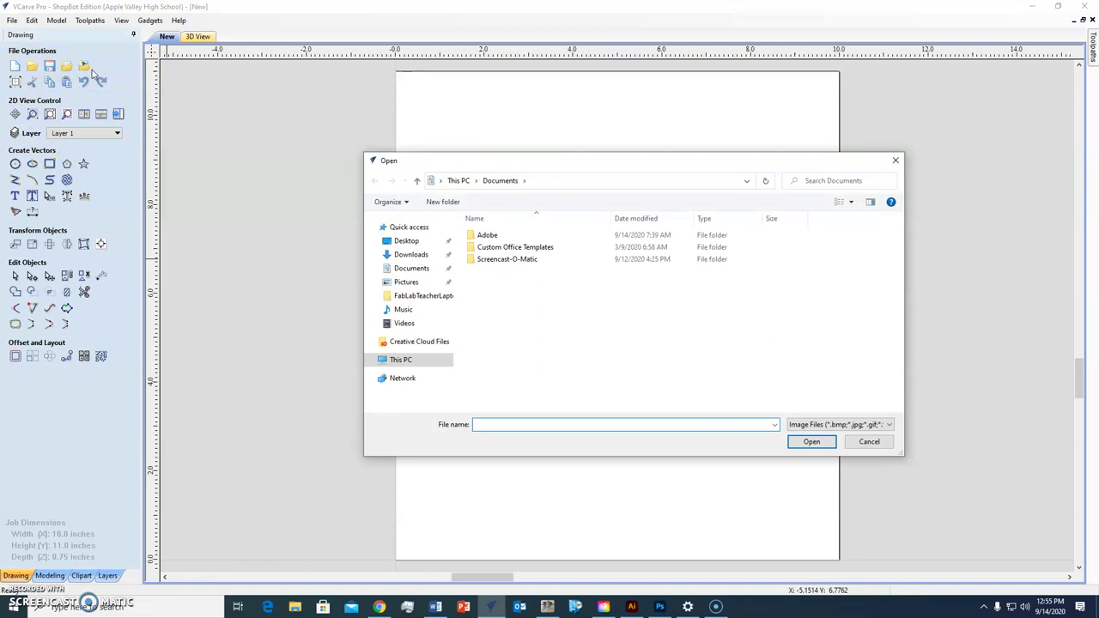
{"action": "left_click", "coordinate": [843, 424]}
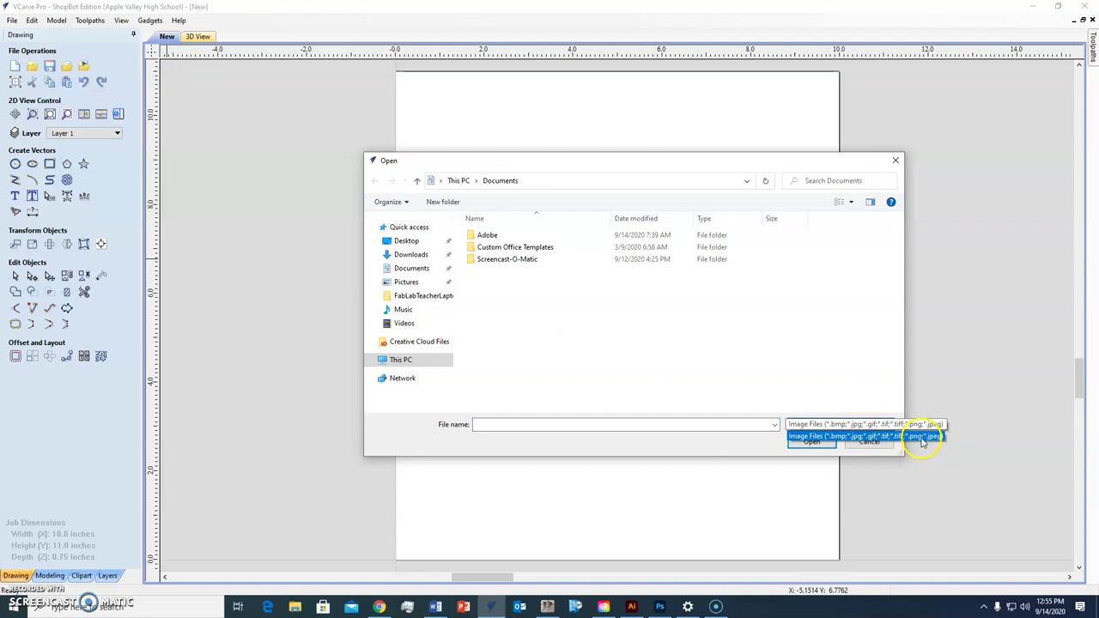
{"action": "left_click", "coordinate": [923, 437]}
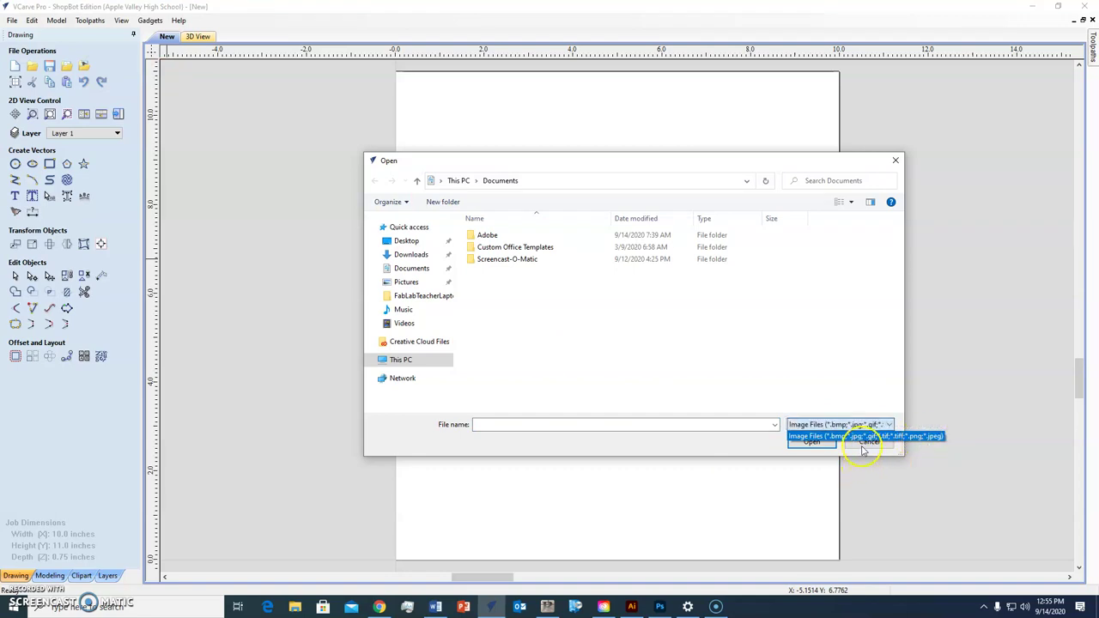
Save the black Minnesota silhouette image to the Desktop as Minnesota.
{"action": "left_click", "coordinate": [380, 605]}
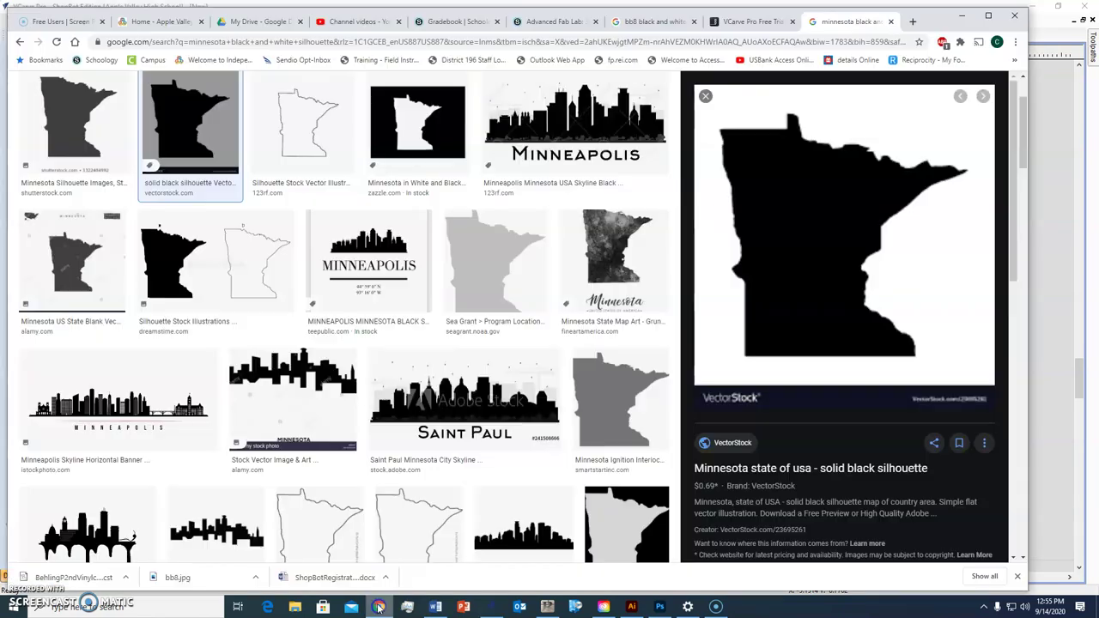
{"action": "right_click", "coordinate": [825, 244]}
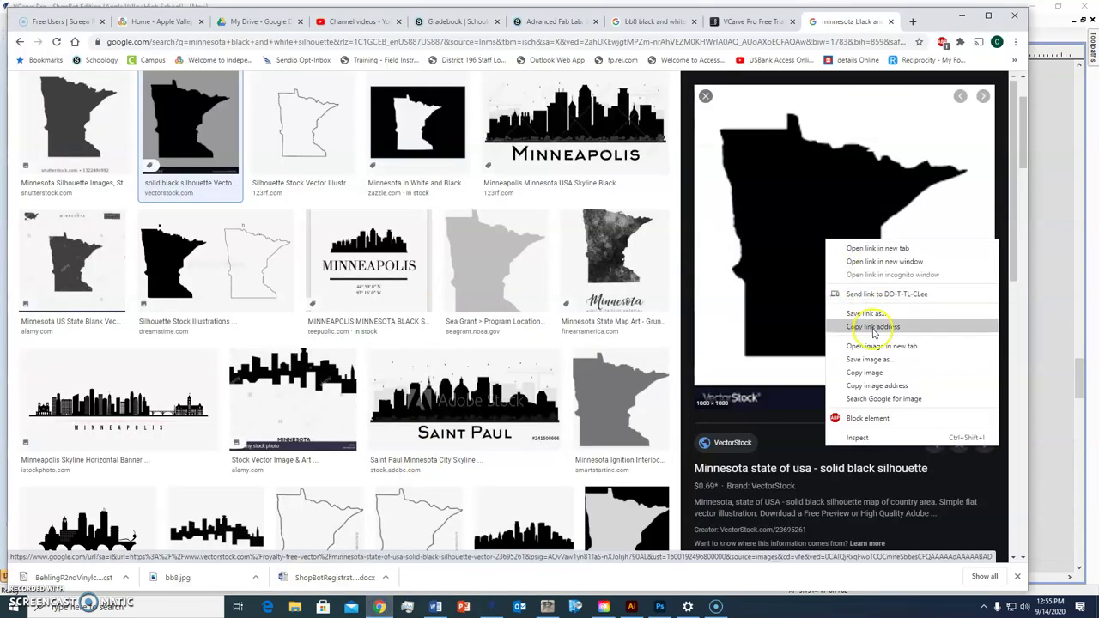
{"action": "left_click", "coordinate": [874, 362]}
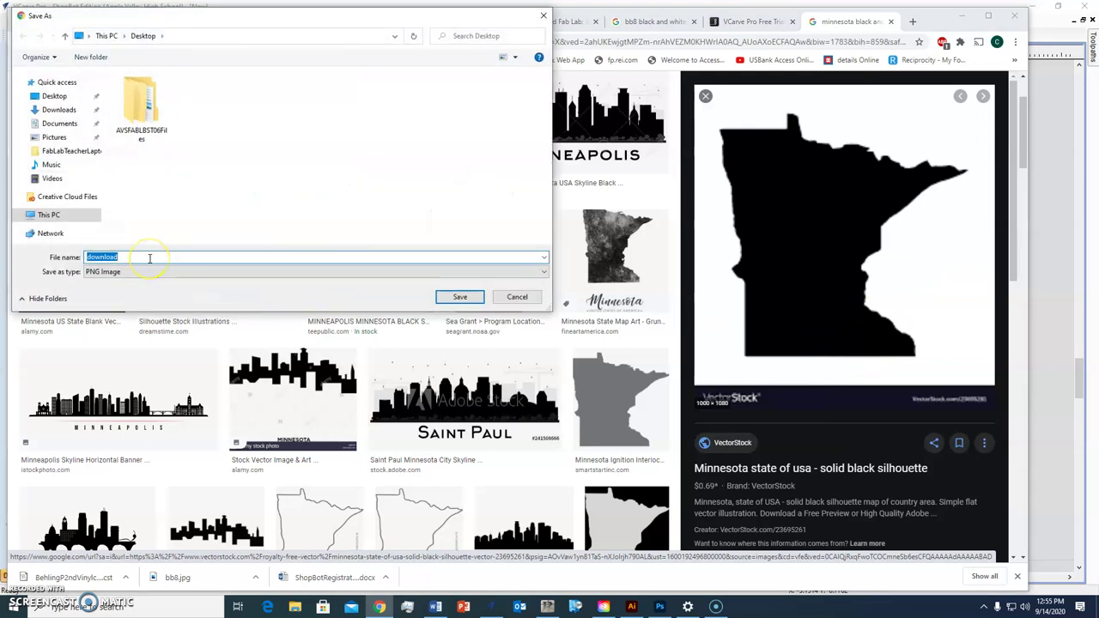
{"action": "type", "text": "Minnesota"}
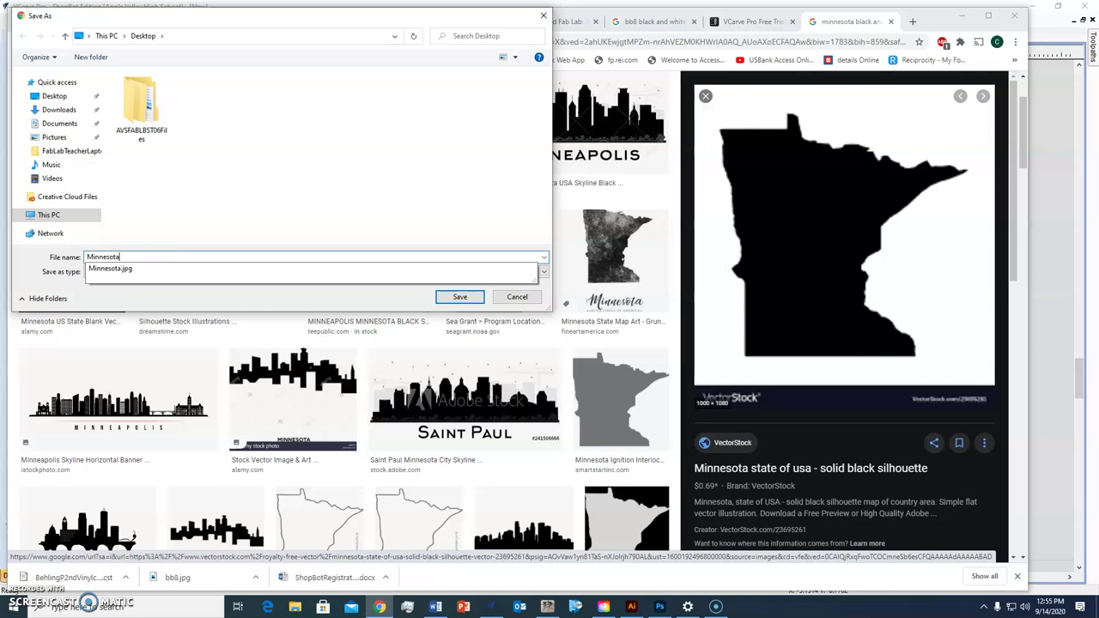
{"action": "left_click", "coordinate": [459, 296]}
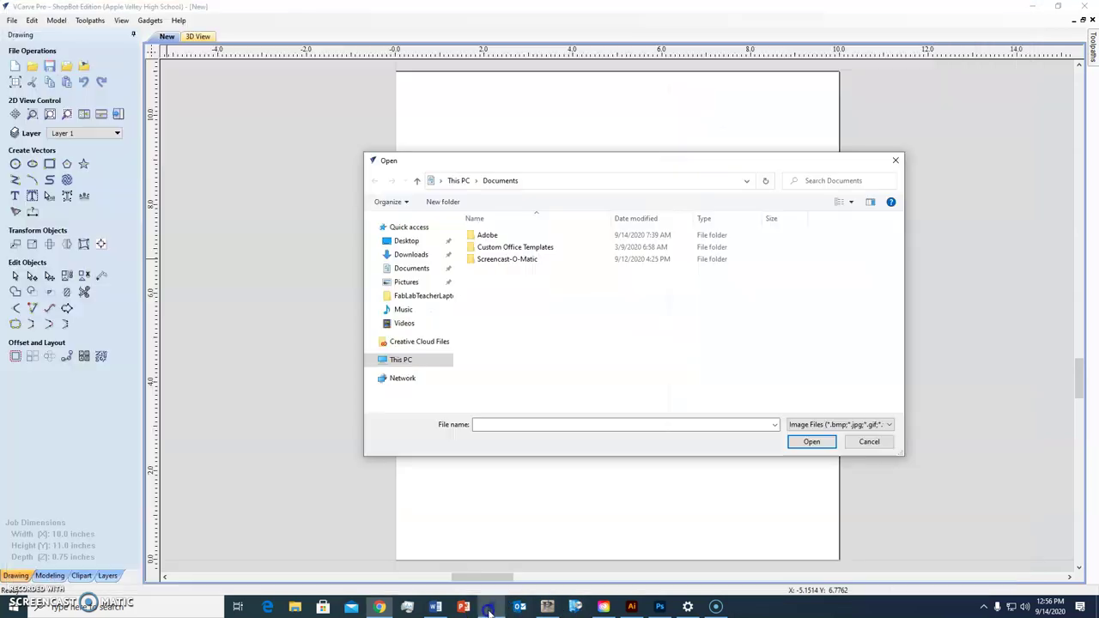
Import Minnesota.png from the Desktop onto the job, then open and close Trace Bitmap.
{"action": "left_click", "coordinate": [490, 607]}
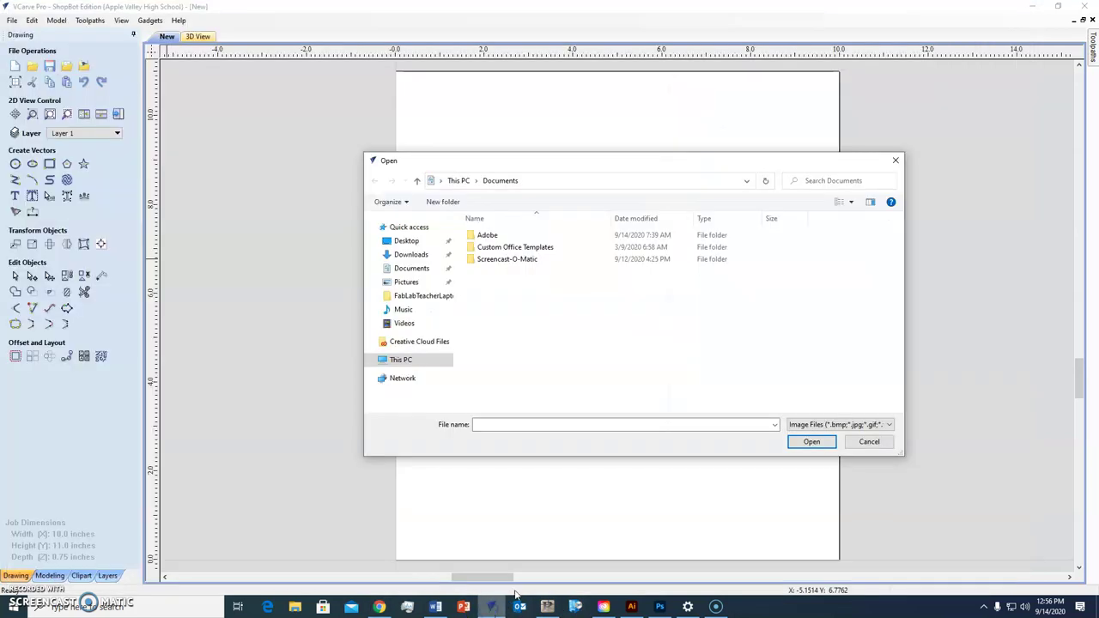
{"action": "left_click", "coordinate": [403, 241]}
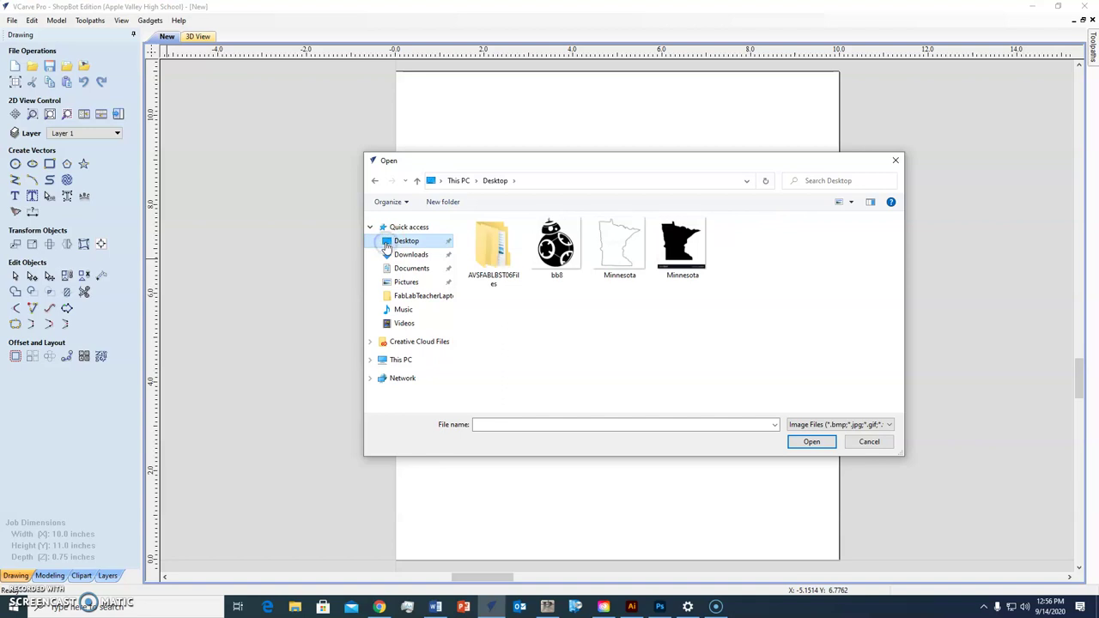
{"action": "left_click", "coordinate": [702, 245]}
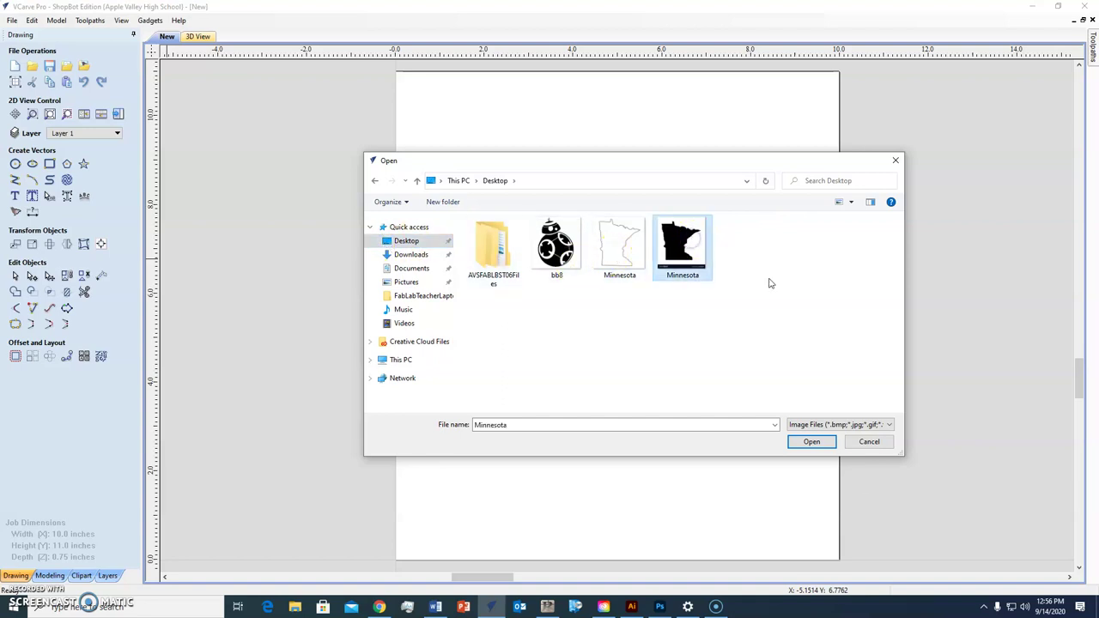
{"action": "left_click", "coordinate": [811, 442]}
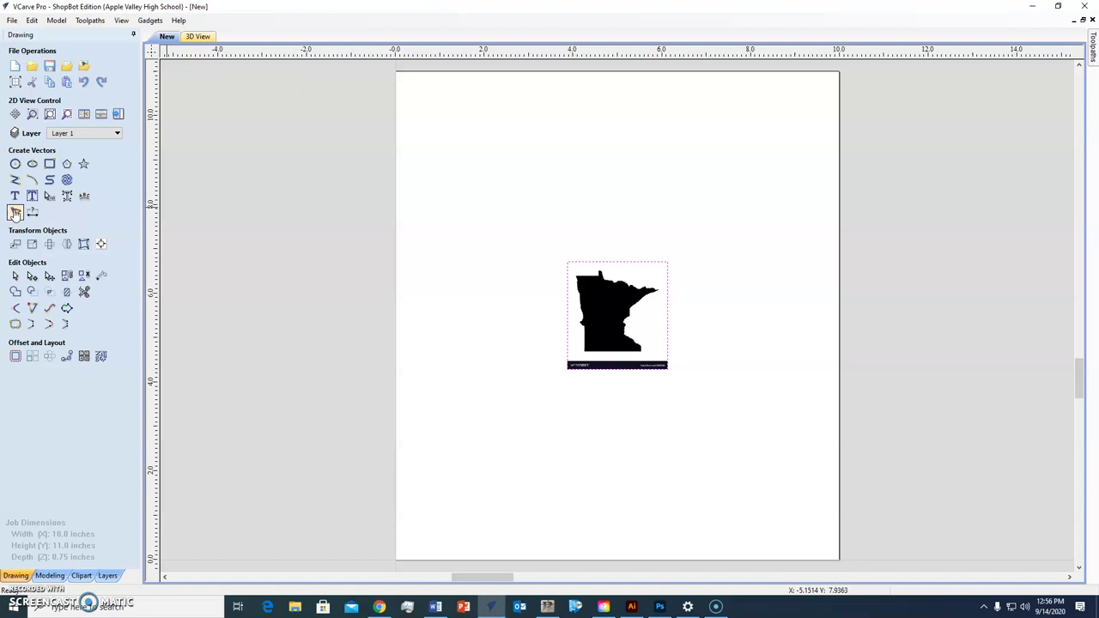
{"action": "left_click", "coordinate": [15, 213]}
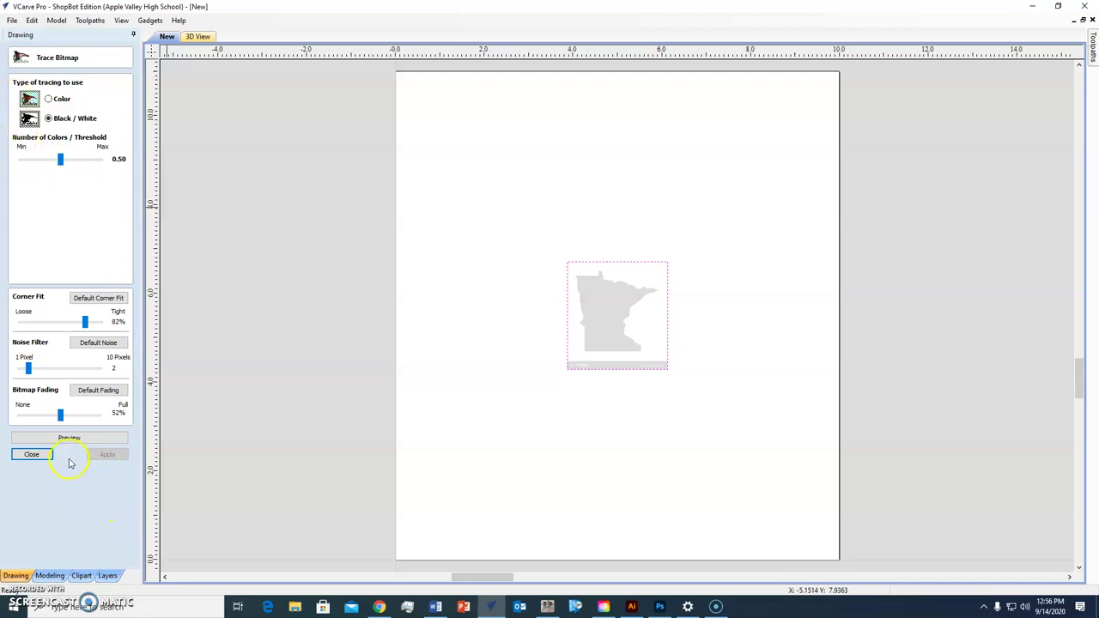
{"action": "left_click", "coordinate": [36, 455]}
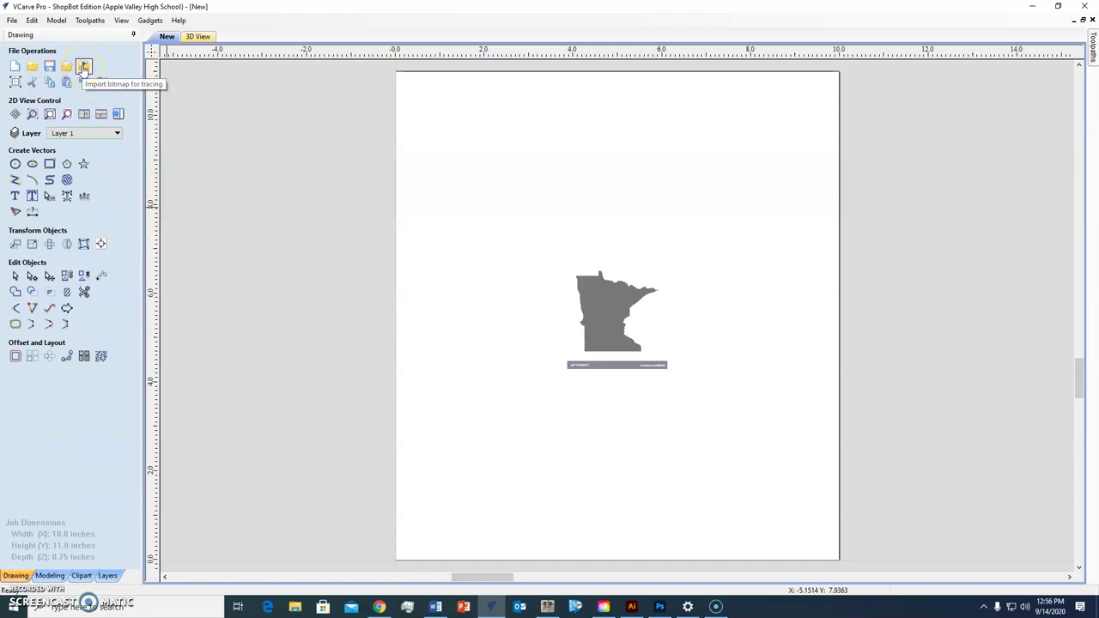
Cancel a second bitmap import and open Trace Bitmap, set to Black / White with 82% corner fit.
{"action": "left_click", "coordinate": [84, 67]}
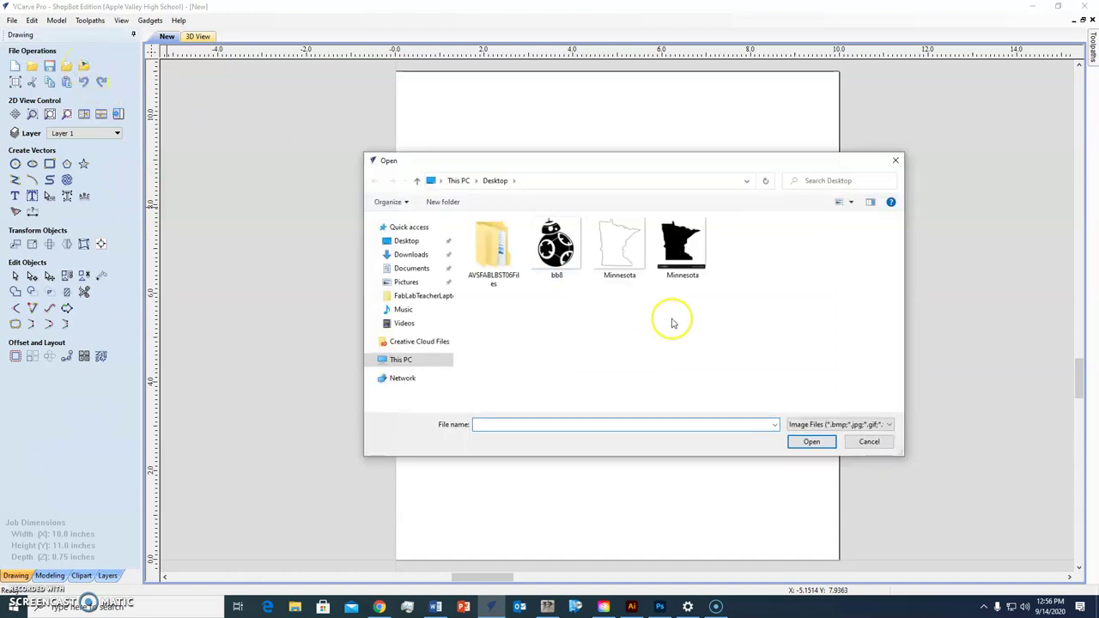
{"action": "left_click", "coordinate": [868, 443]}
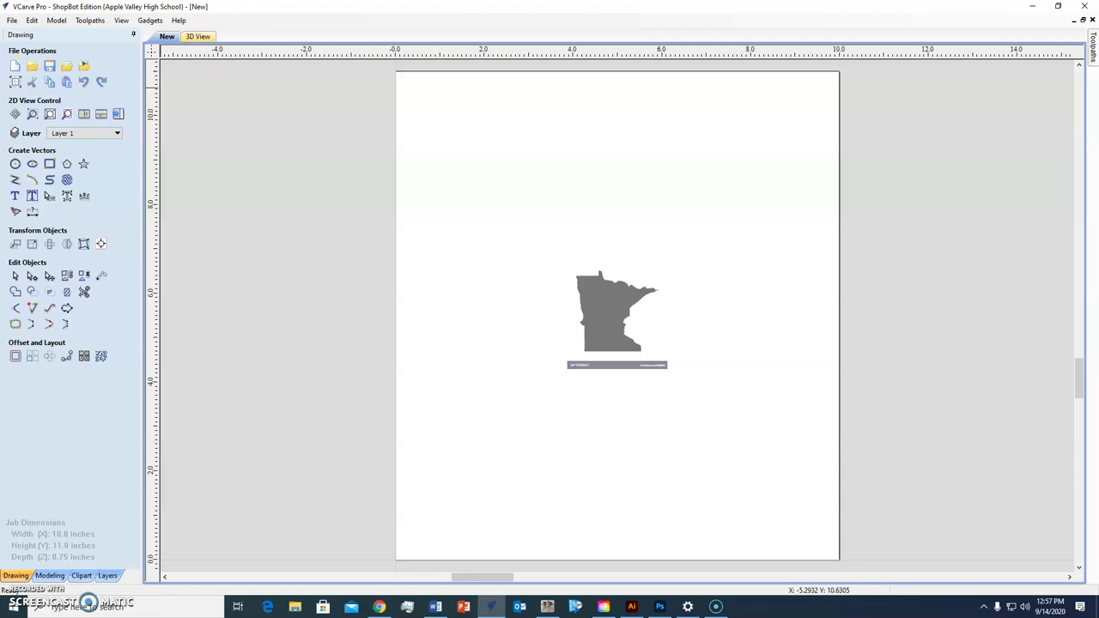
{"action": "left_click", "coordinate": [15, 244]}
{"action": "left_click", "coordinate": [15, 211]}
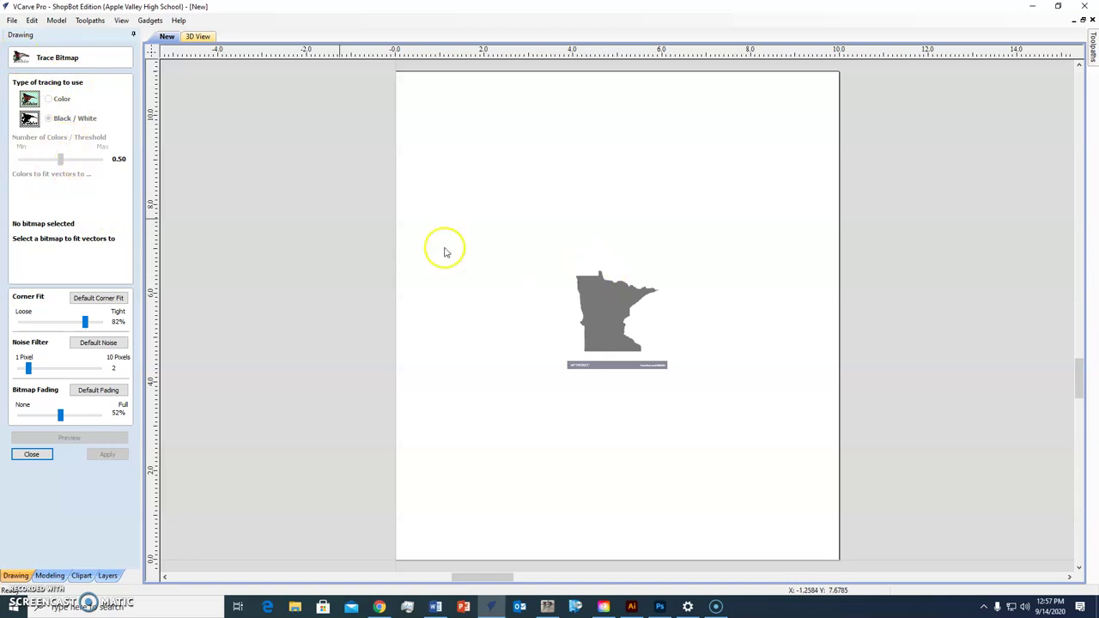
Select the Minnesota bitmap, preview and apply the trace, then close the Trace Bitmap panel.
{"action": "left_click", "coordinate": [596, 294]}
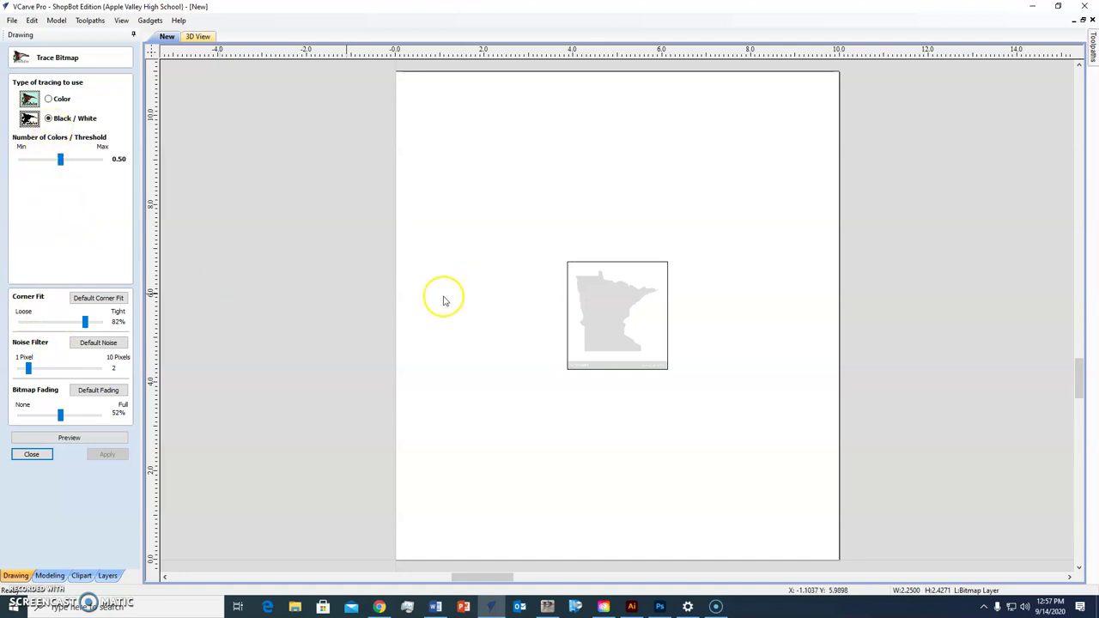
{"action": "left_click", "coordinate": [69, 440]}
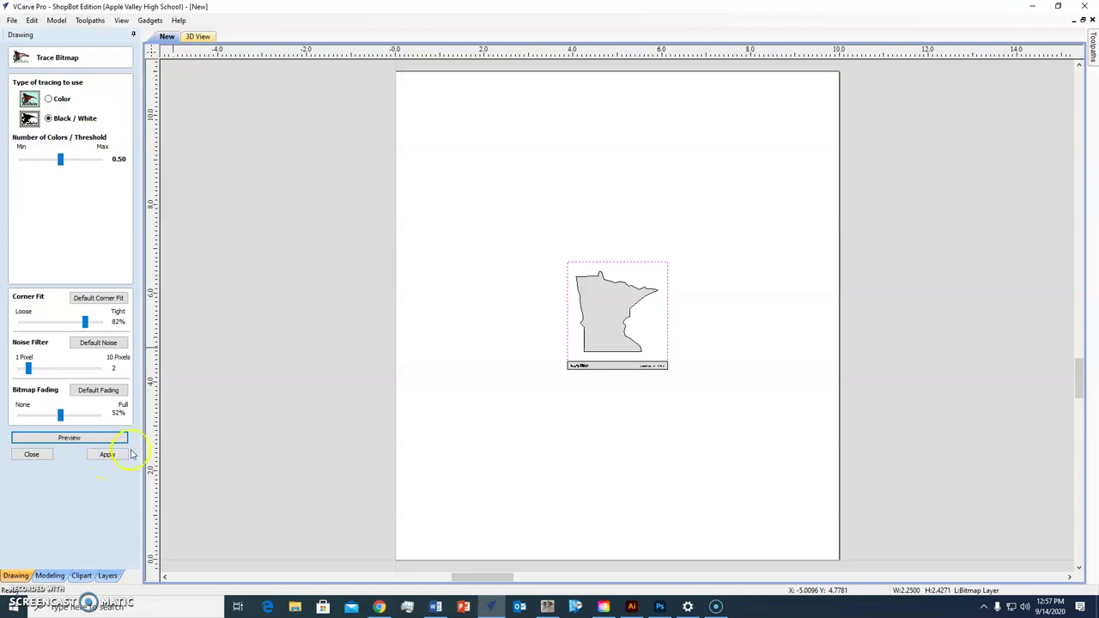
{"action": "left_click", "coordinate": [109, 458]}
{"action": "left_click", "coordinate": [35, 454]}
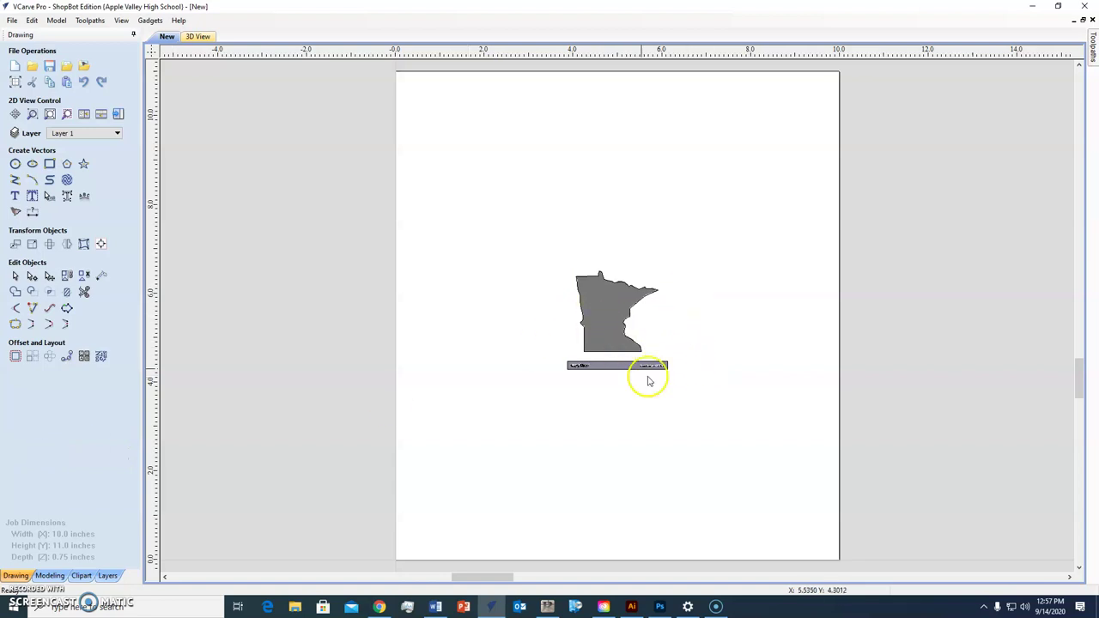
Select the Minnesota bitmap separately from the traced outline on top of it.
{"action": "left_click", "coordinate": [601, 367]}
{"action": "right_click", "coordinate": [604, 365]}
{"action": "key", "text": "Escape"}
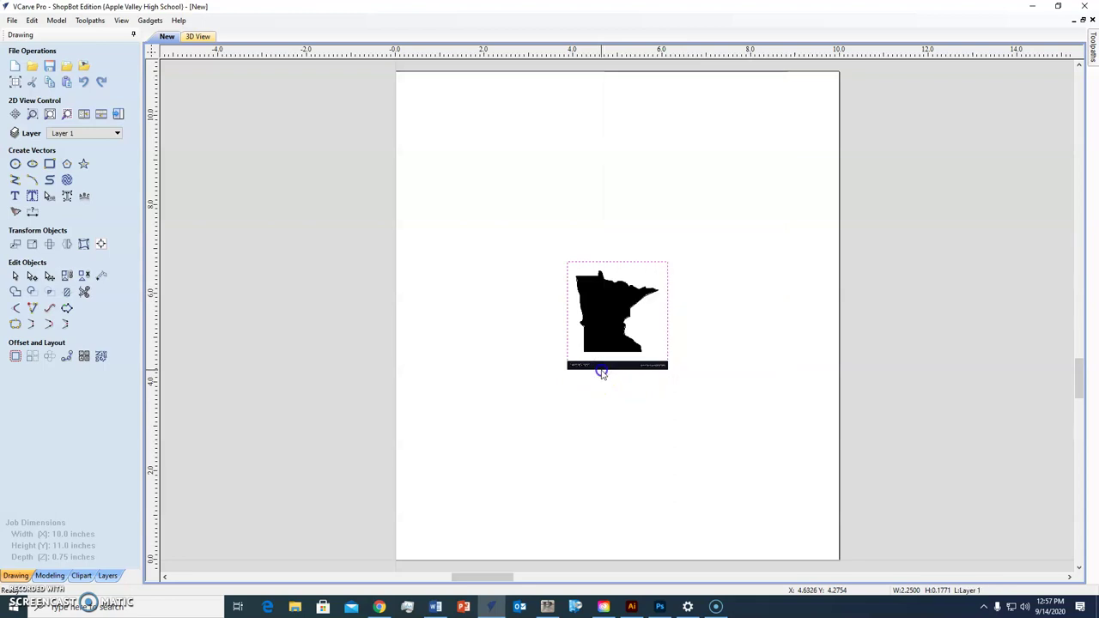
{"action": "left_click", "coordinate": [601, 337]}
{"action": "left_click", "coordinate": [625, 317]}
{"action": "left_click", "coordinate": [625, 320]}
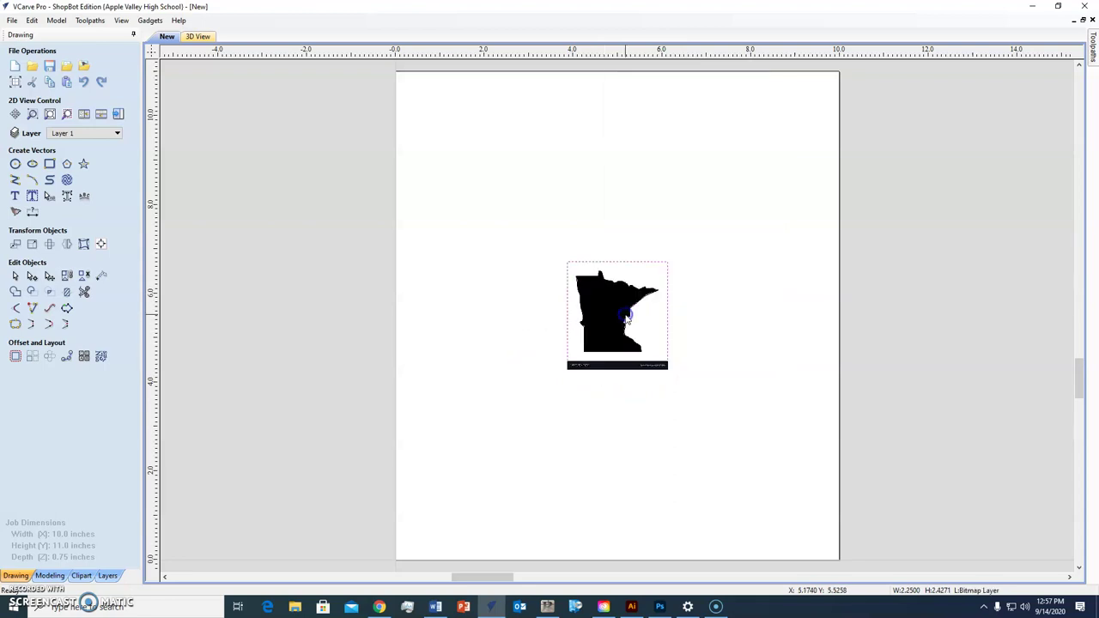
{"action": "left_click", "coordinate": [625, 377]}
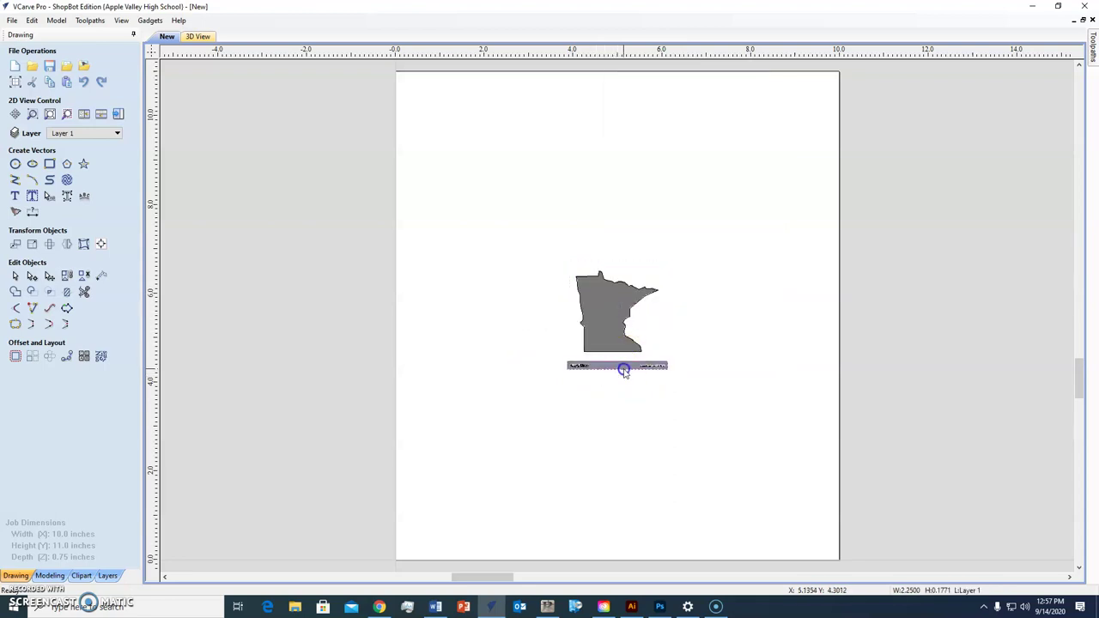
{"action": "left_click", "coordinate": [624, 369]}
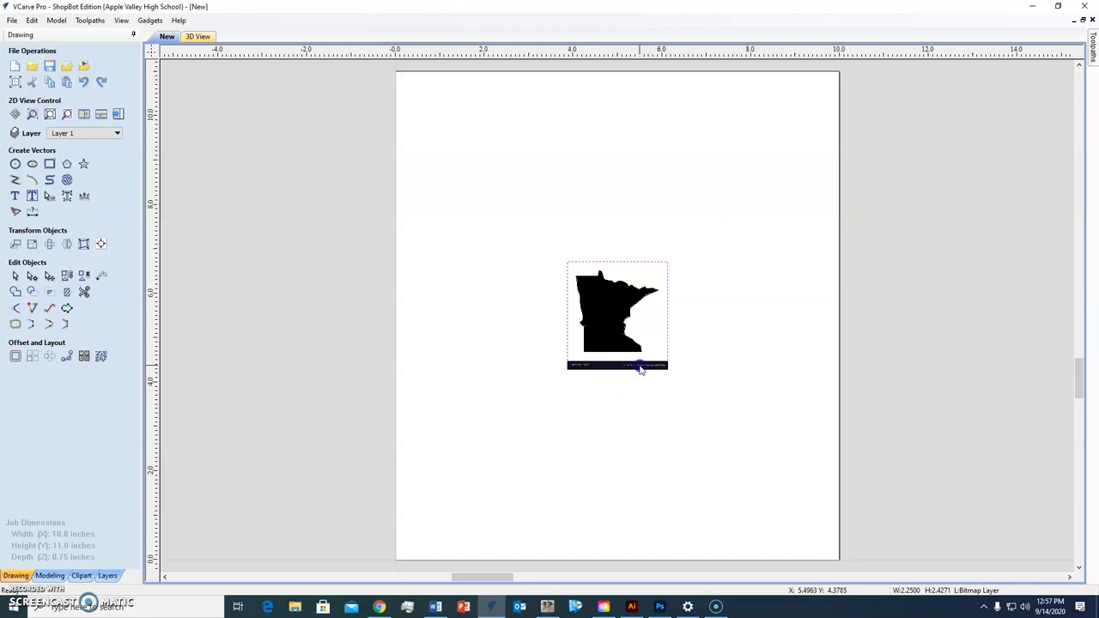
{"action": "left_click", "coordinate": [637, 365]}
{"action": "left_click", "coordinate": [625, 316]}
Drag the Minnesota bitmap off the page and delete it.
{"action": "right_click", "coordinate": [617, 294]}
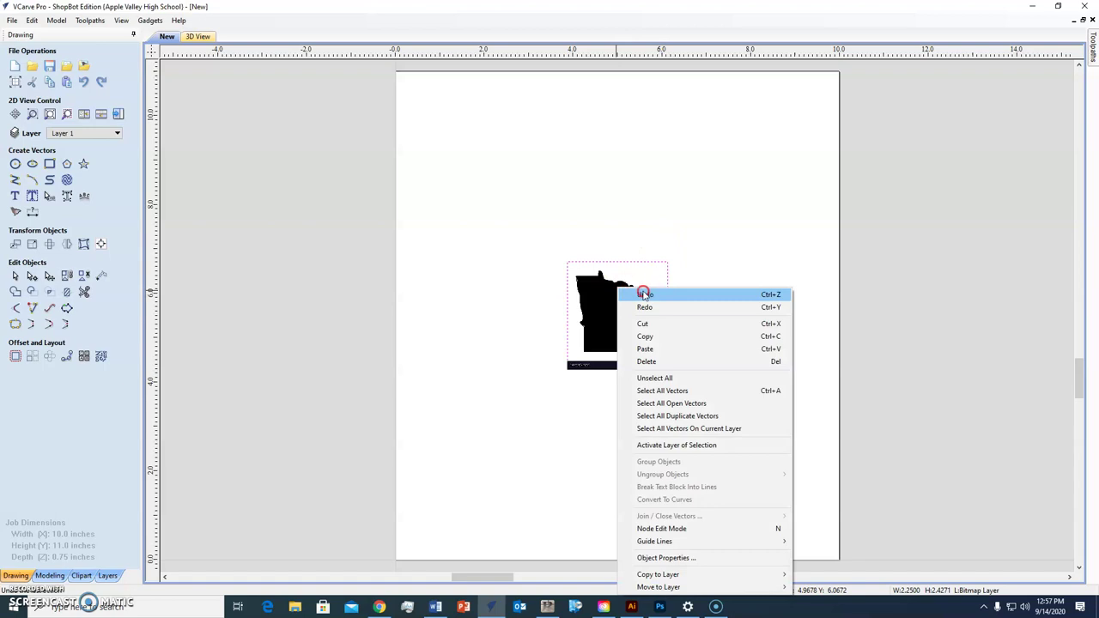
{"action": "left_click", "coordinate": [609, 297]}
{"action": "left_click_drag", "start_coordinate": [609, 297], "coordinate": [348, 332]}
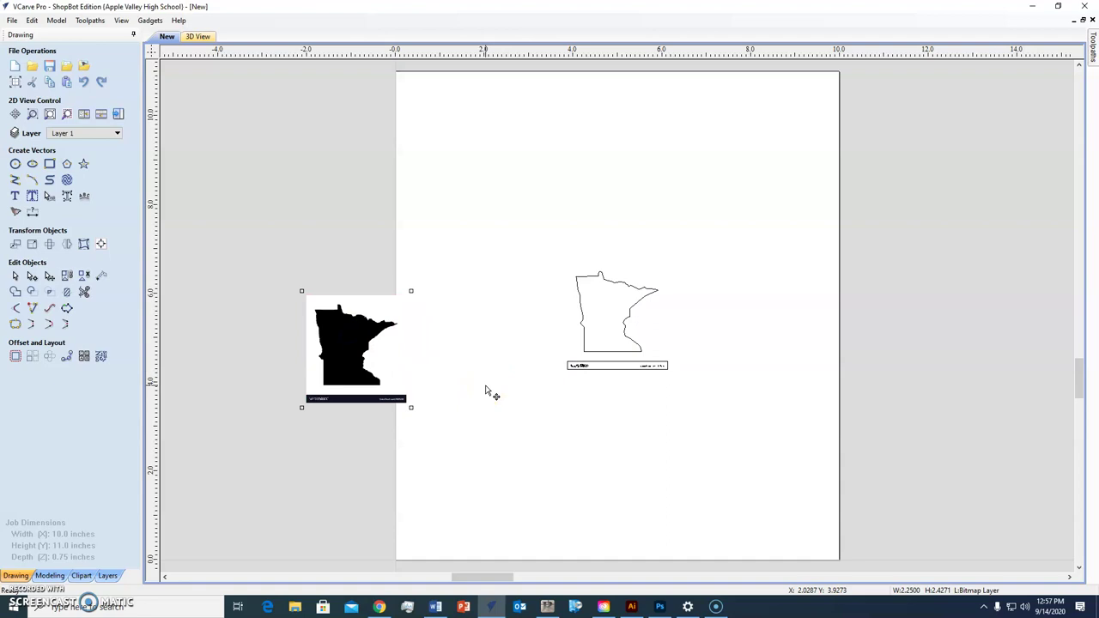
{"action": "key", "text": "Delete"}
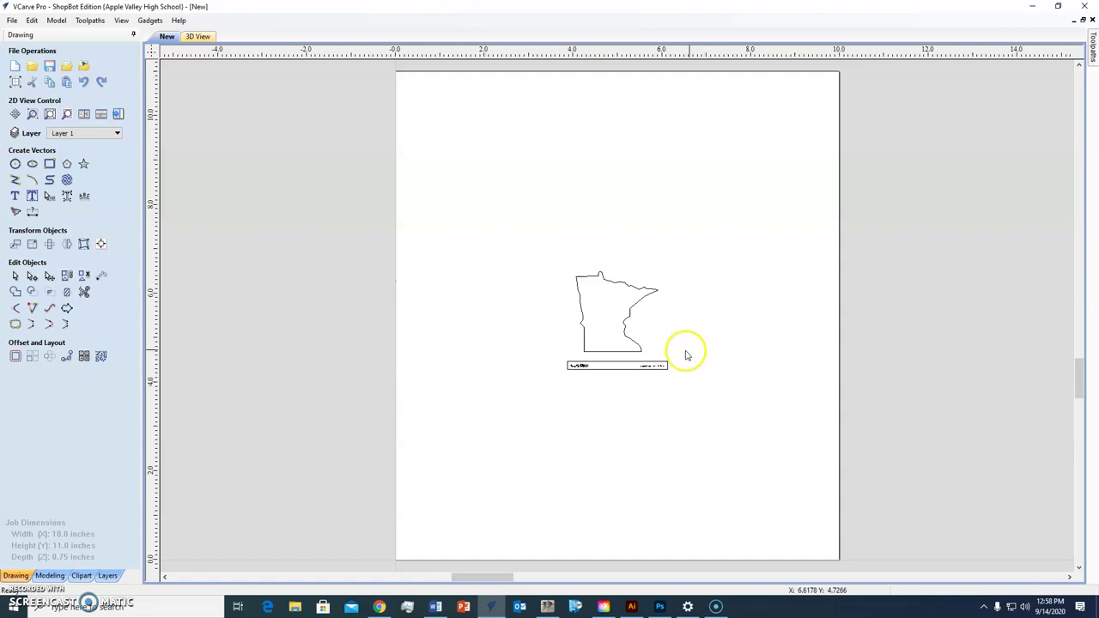
Delete the stray traced strip below the state and reselect the 1.85 × 1.81 inch Minnesota outline.
{"action": "left_click_drag", "start_coordinate": [695, 359], "coordinate": [550, 388]}
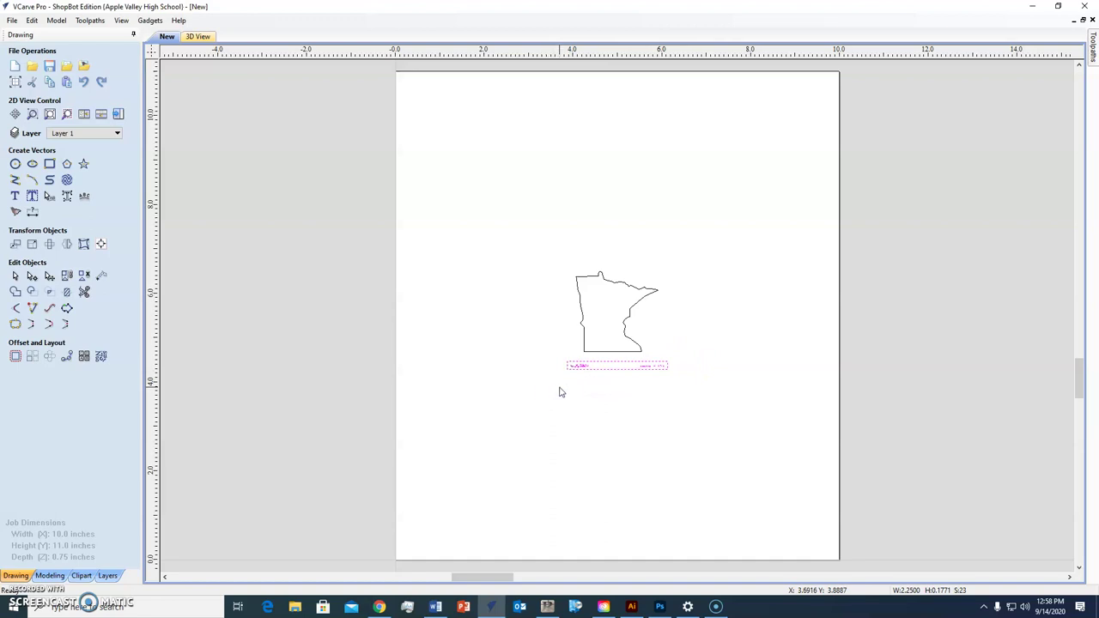
{"action": "left_click", "coordinate": [619, 282]}
{"action": "key", "text": "Delete"}
{"action": "left_click_drag", "start_coordinate": [566, 247], "coordinate": [685, 404]}
{"action": "left_click", "coordinate": [621, 288]}
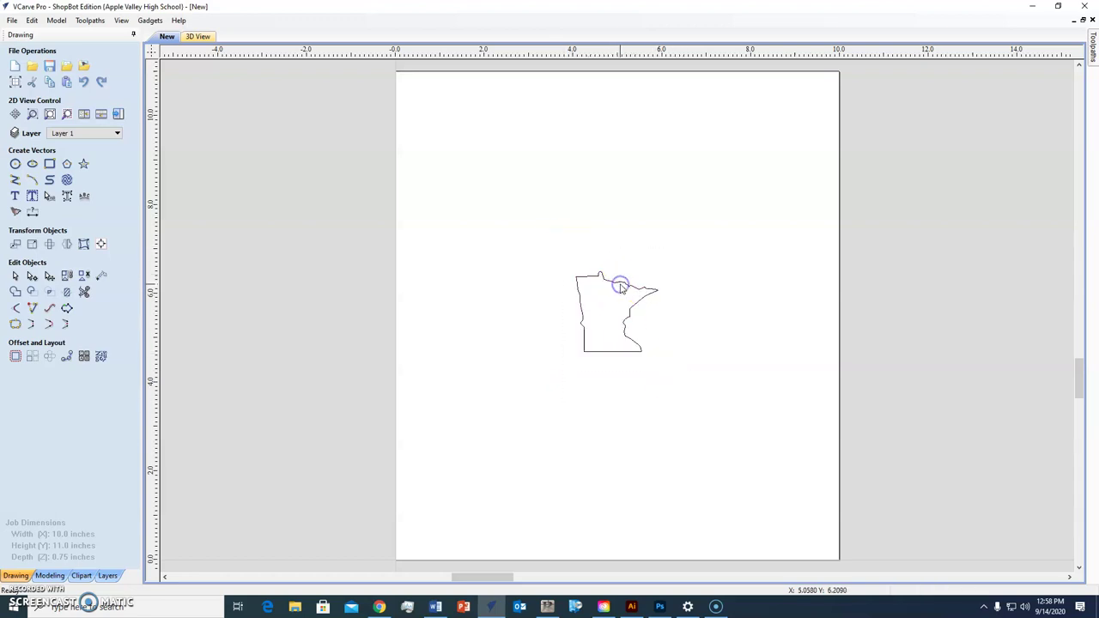
{"action": "left_click", "coordinate": [624, 287]}
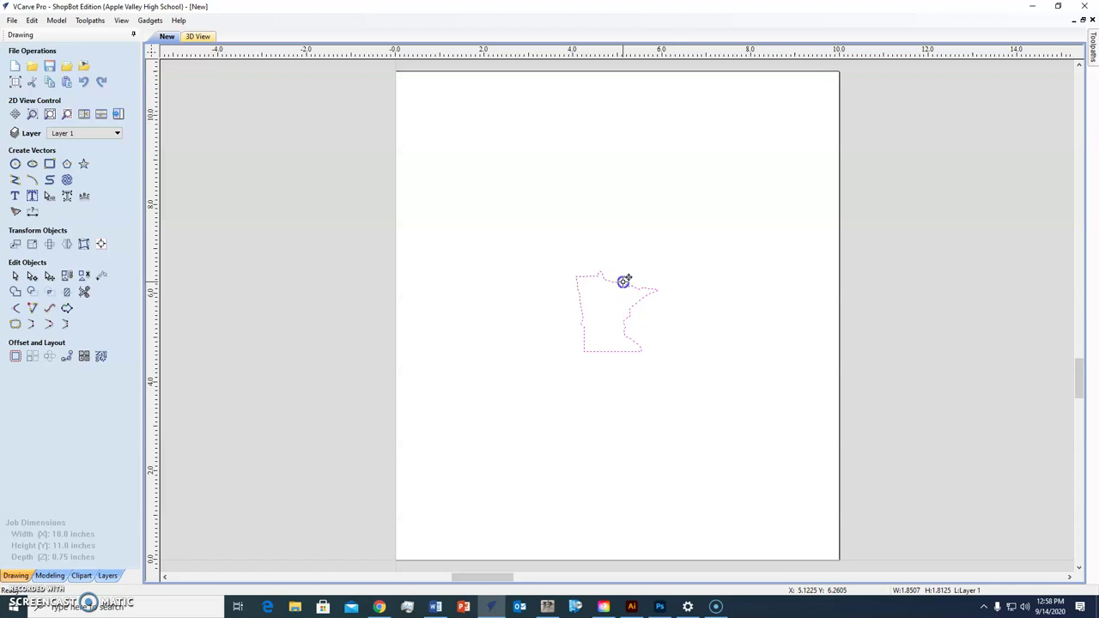
Enlarge the Minnesota outline to roughly 9 inches wide on the 10 by 11 inch sheet.
{"action": "left_click", "coordinate": [624, 287]}
{"action": "left_click", "coordinate": [668, 264]}
{"action": "left_click_drag", "start_coordinate": [662, 266], "coordinate": [843, 114]}
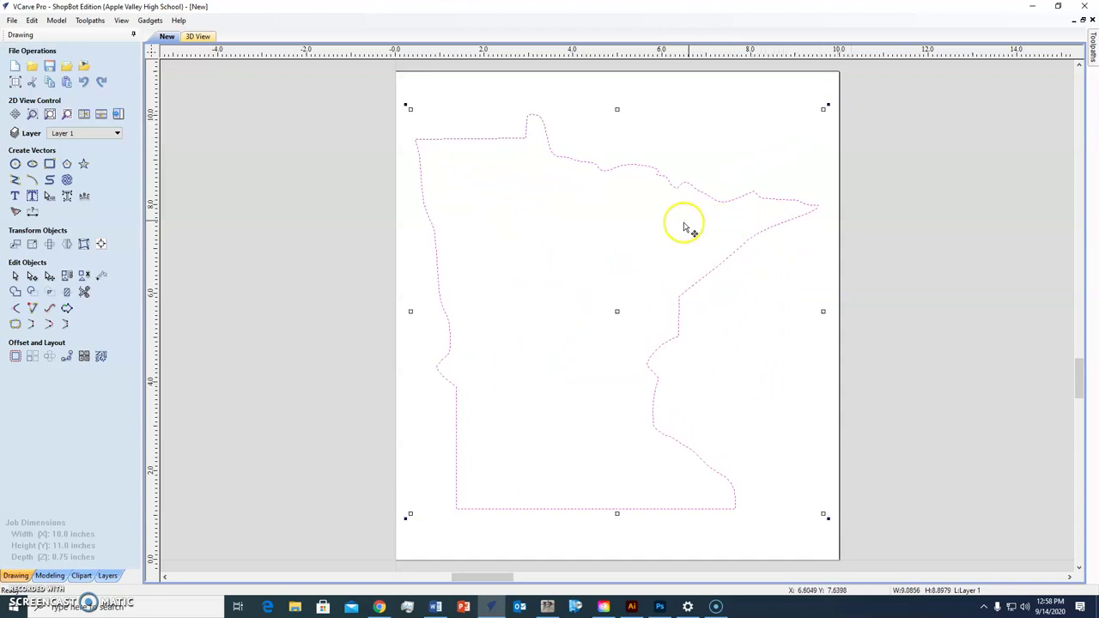
{"action": "left_click", "coordinate": [633, 163]}
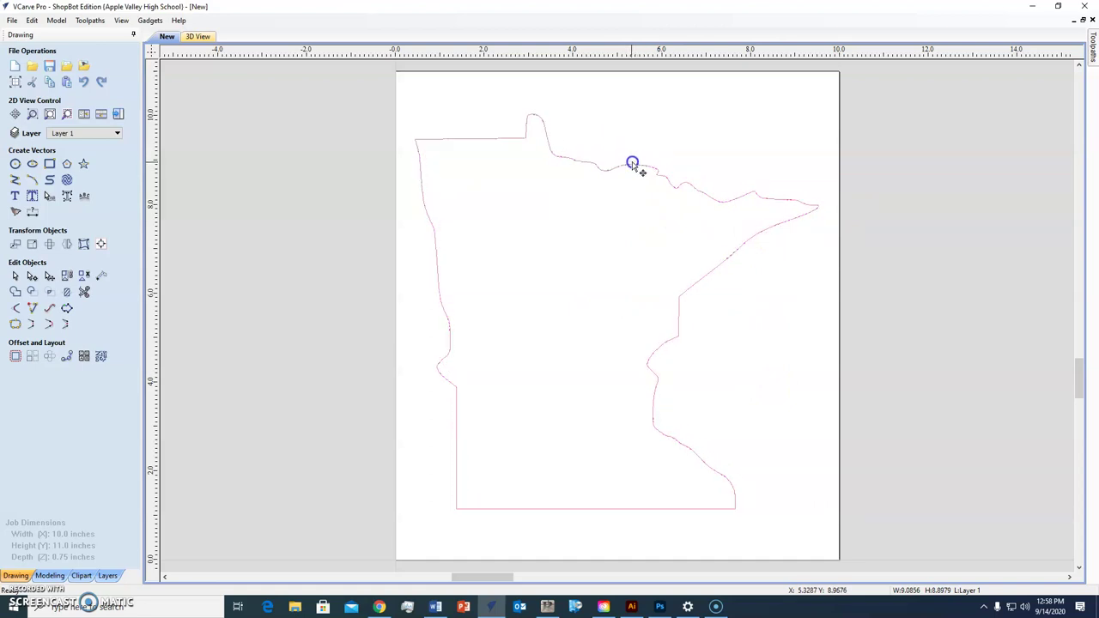
{"action": "left_click", "coordinate": [635, 161]}
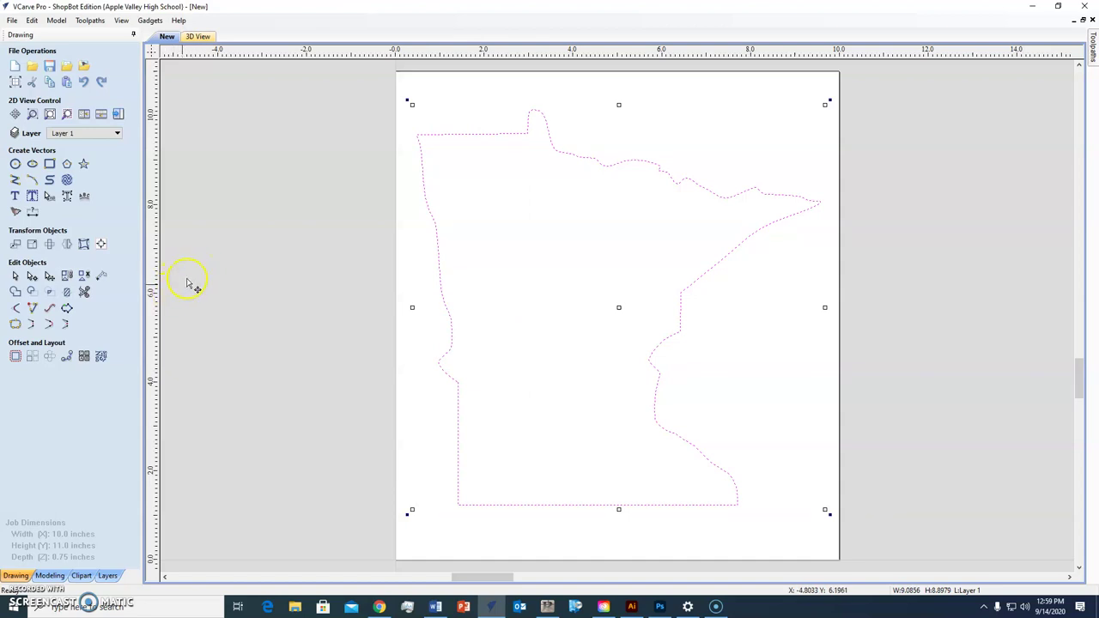
{"action": "left_click", "coordinate": [709, 145]}
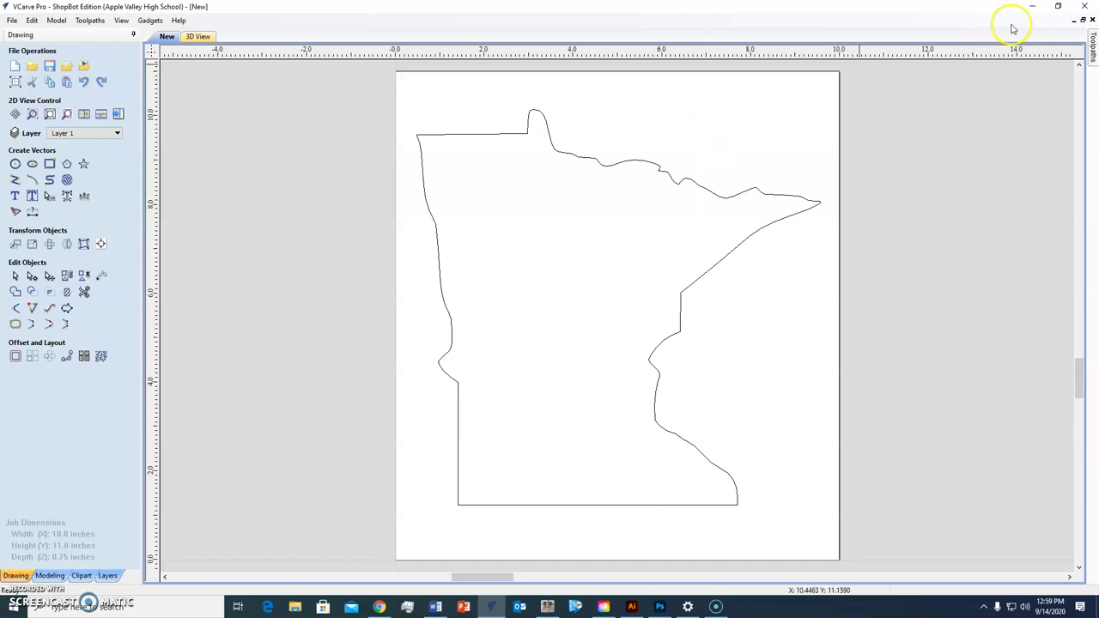
{"action": "left_click", "coordinate": [1093, 48]}
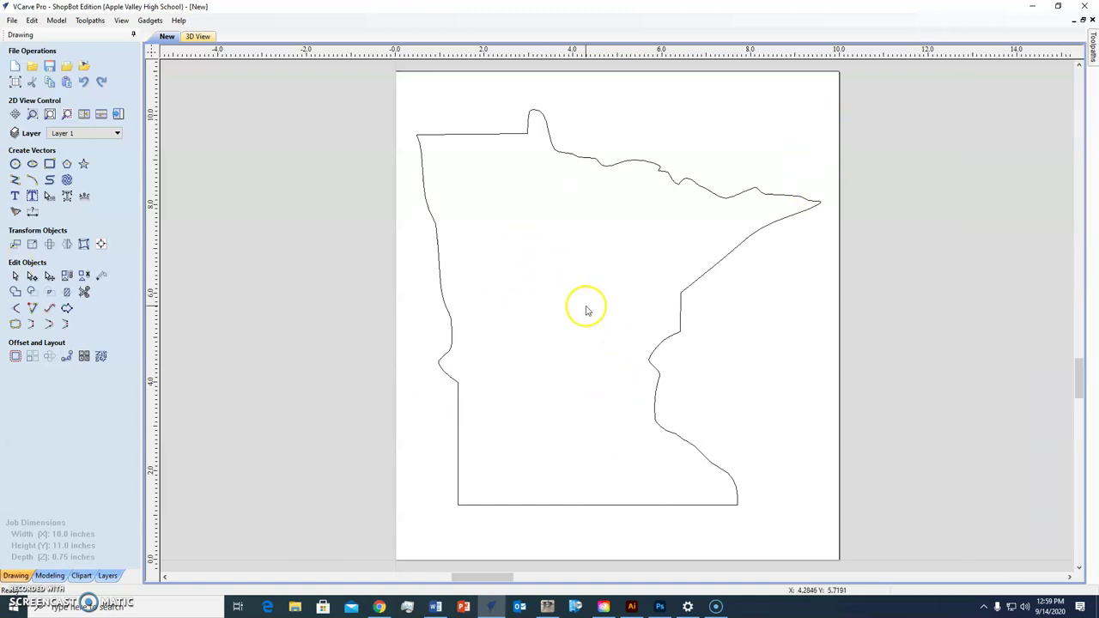
Save the job to the Desktop under the new cutting-board .crv file name.
{"action": "left_click", "coordinate": [13, 19]}
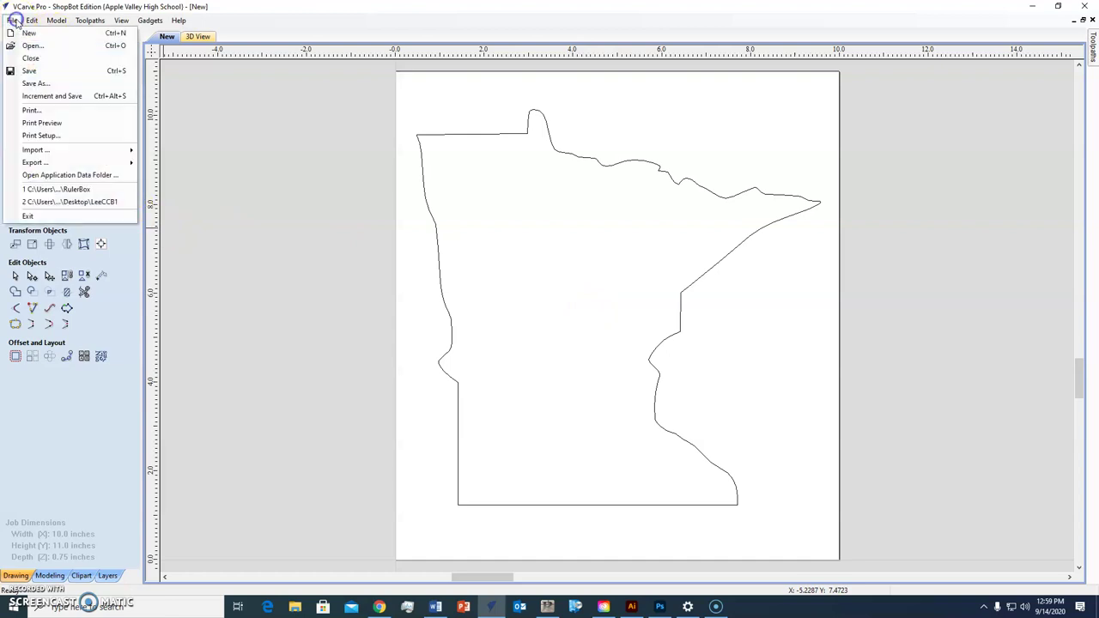
{"action": "left_click", "coordinate": [43, 84]}
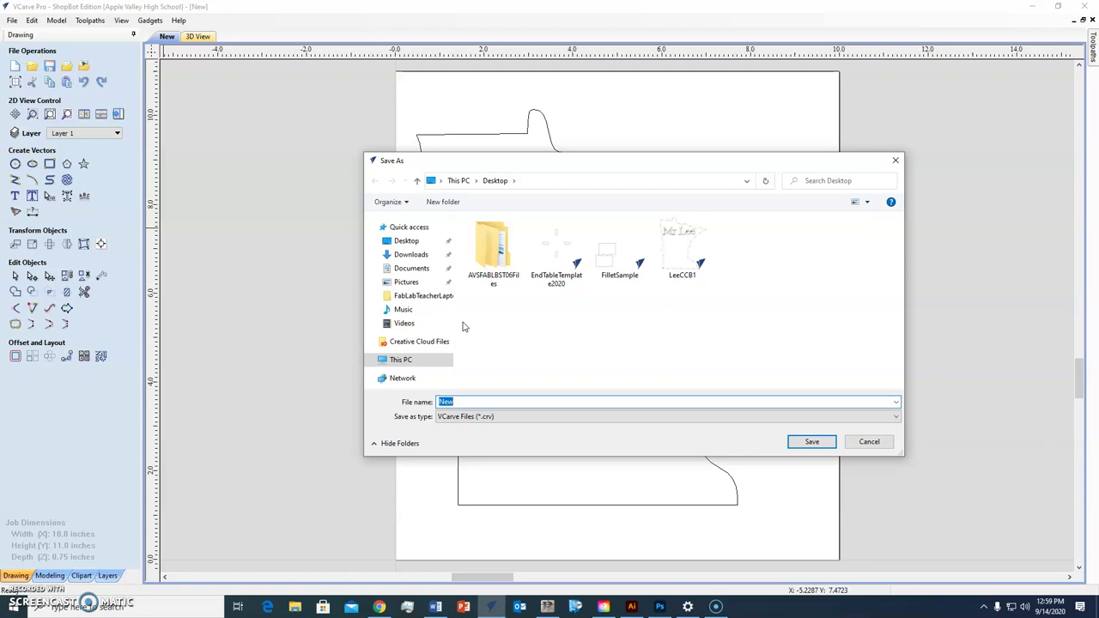
{"action": "type", "text": "Lee"}
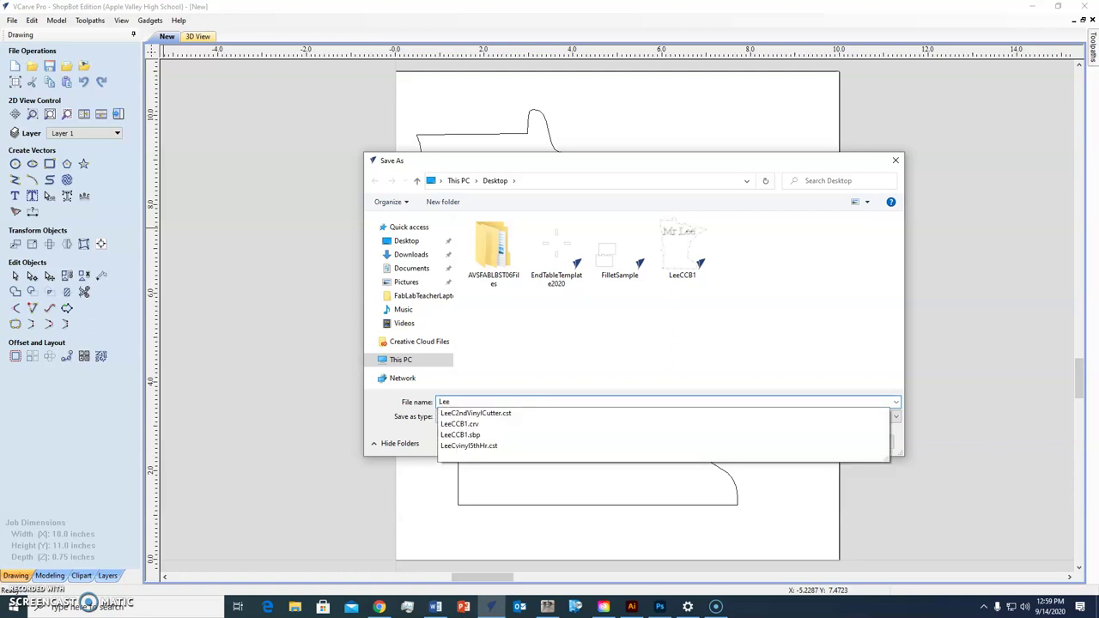
{"action": "type", "text": "C"}
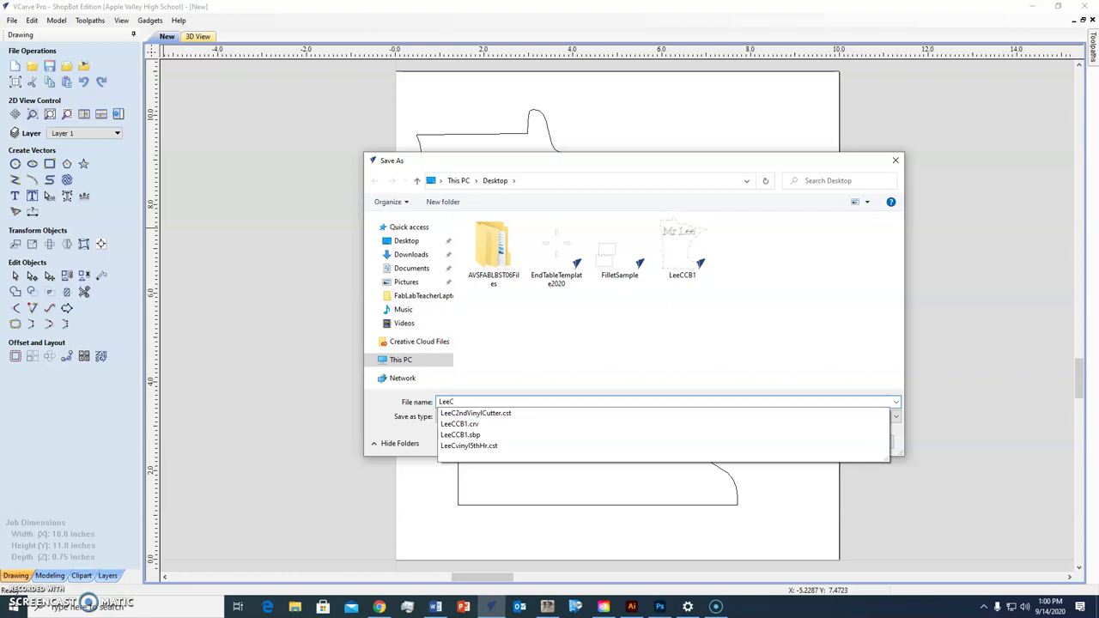
{"action": "type", "text": "4"}
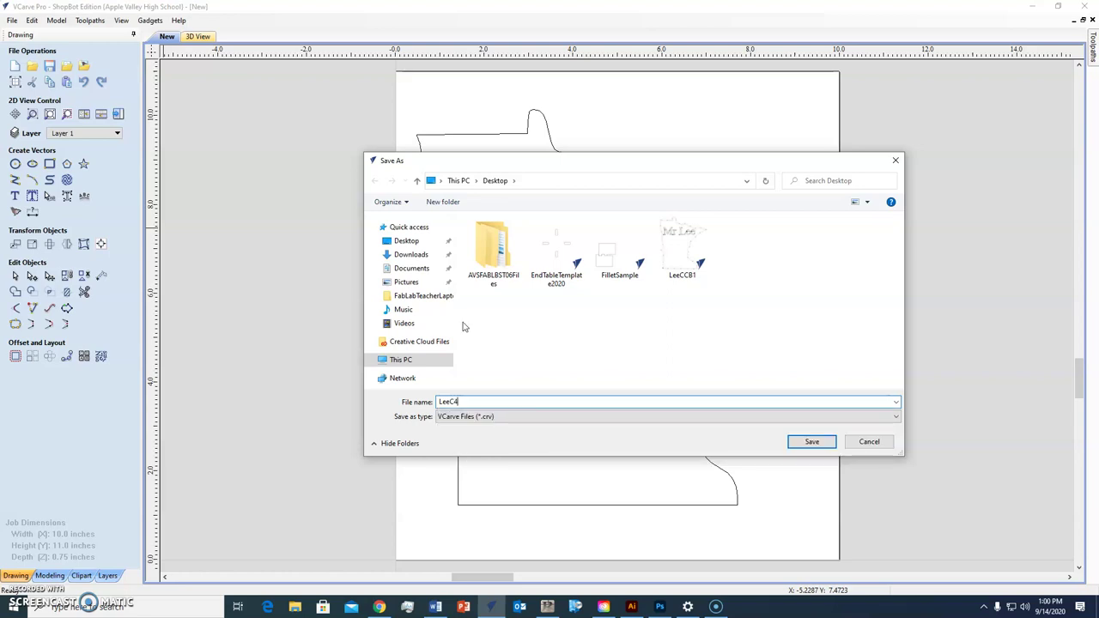
{"action": "type", "text": "th"}
{"action": "type", "text": "Hi"}
{"action": "type", "text": "cuttingb"}
{"action": "type", "text": "oard"}
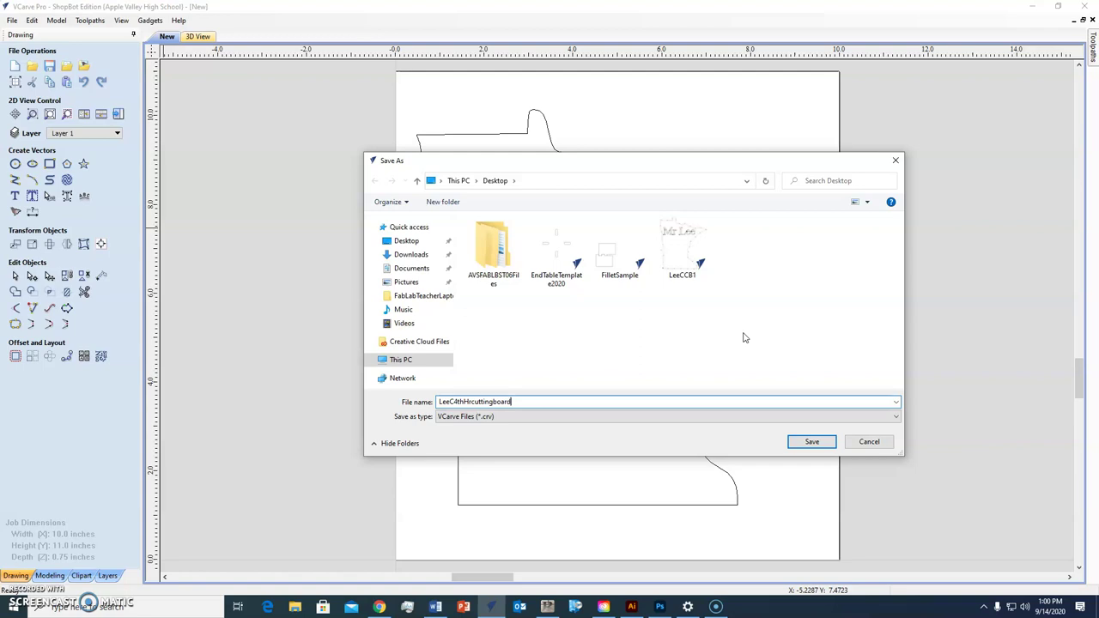
{"action": "left_click", "coordinate": [816, 443]}
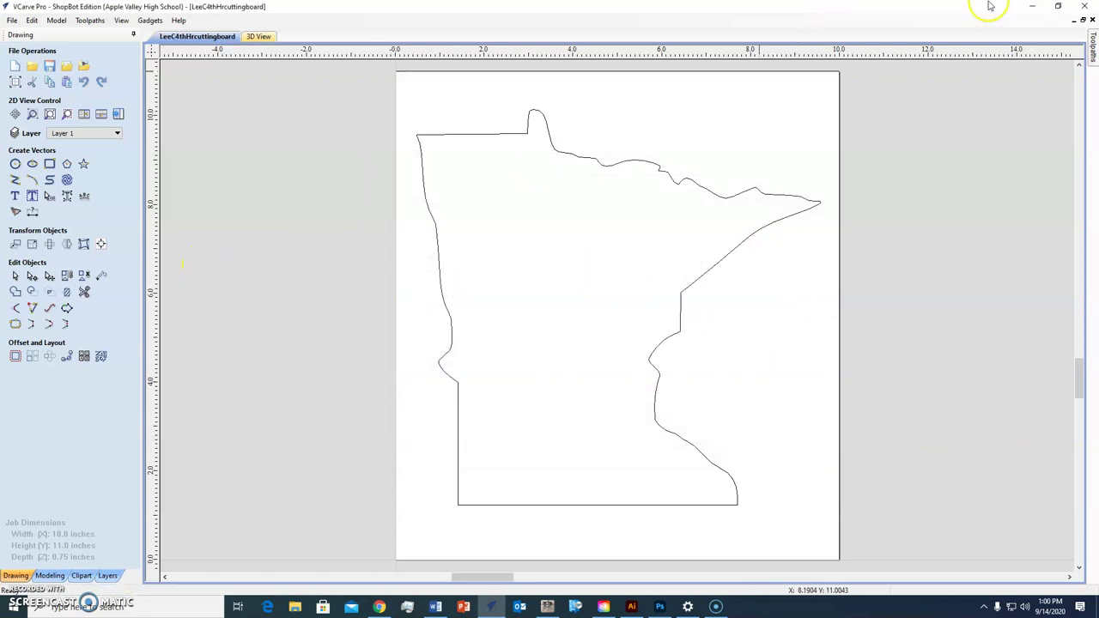
Move the new cutting-board .crv icon to open desktop space, then return to VCarve Pro.
{"action": "left_click", "coordinate": [1031, 6]}
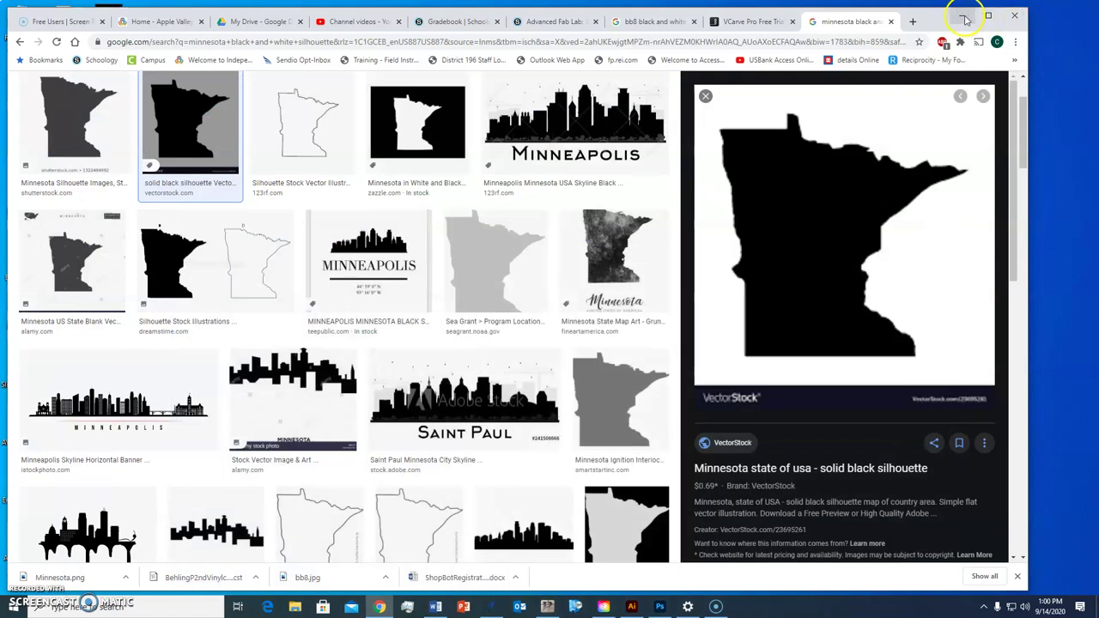
{"action": "left_click", "coordinate": [961, 17]}
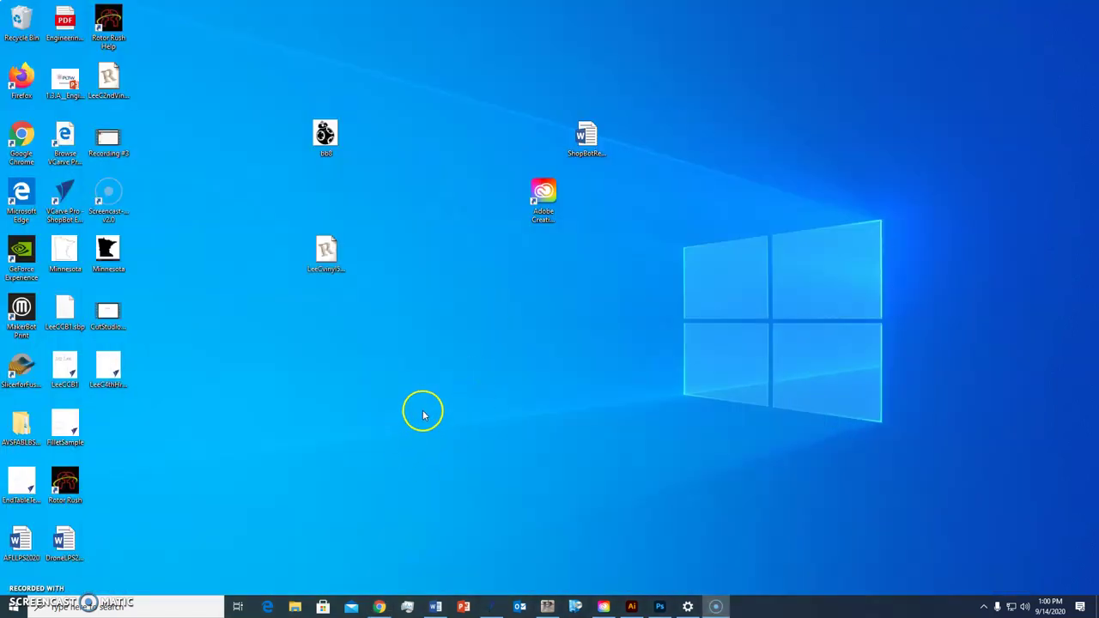
{"action": "left_click_drag", "start_coordinate": [107, 363], "coordinate": [456, 79]}
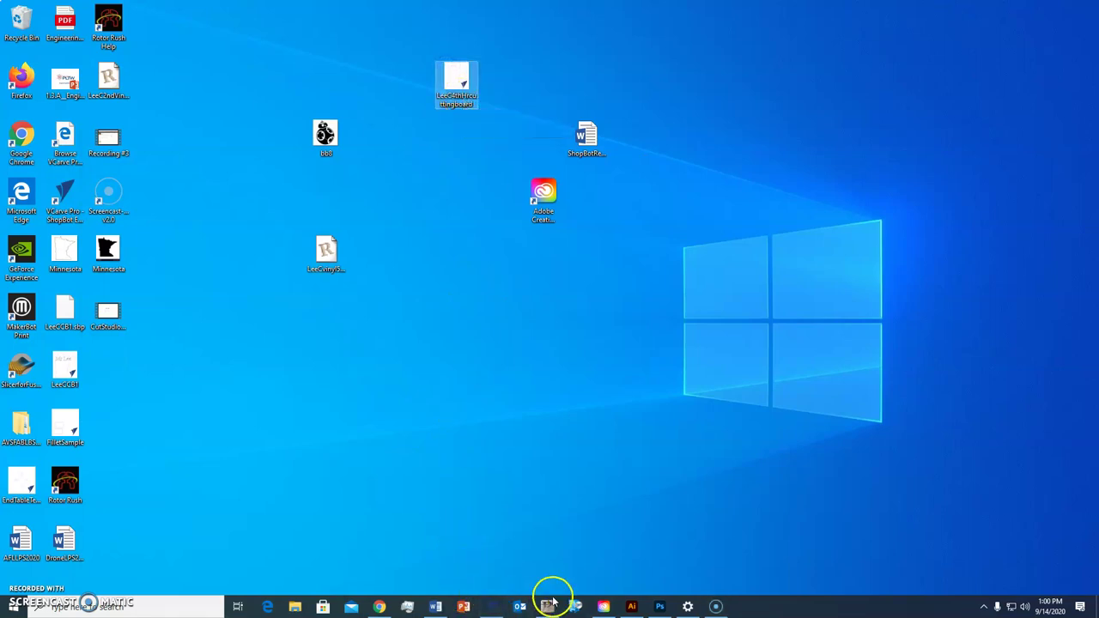
{"action": "left_click", "coordinate": [492, 607]}
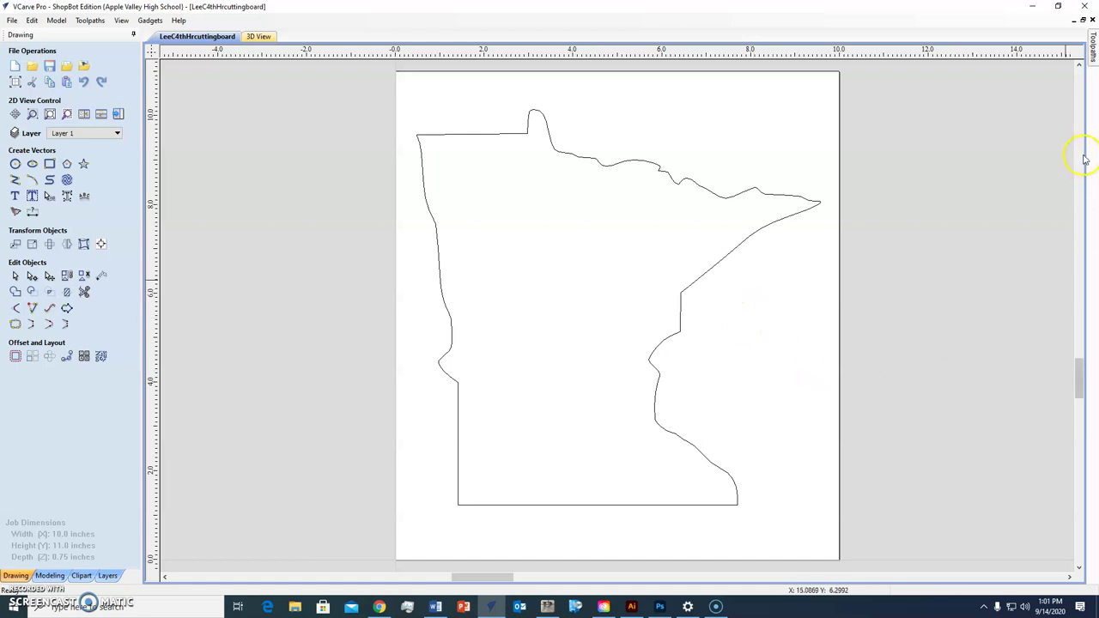
Start a 2D profile toolpath and change its cut depth from 0.56 to 0.8 inches.
{"action": "left_click", "coordinate": [1092, 48]}
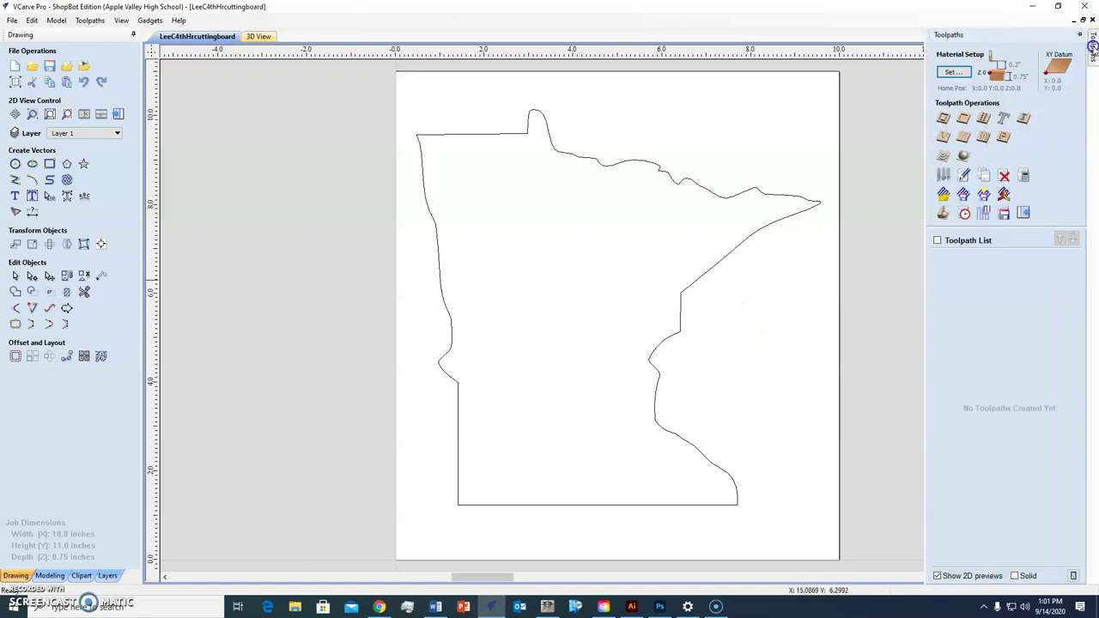
{"action": "left_click", "coordinate": [943, 119]}
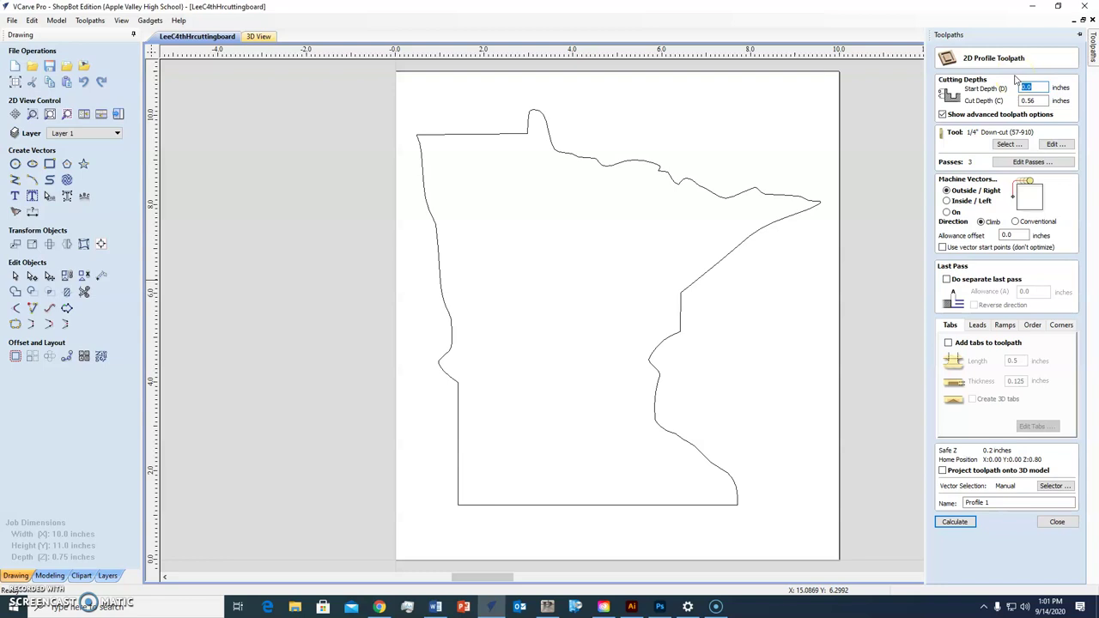
{"action": "left_click", "coordinate": [1039, 106]}
{"action": "double_click", "coordinate": [1026, 103]}
{"action": "type", "text": ".8"}
{"action": "left_click", "coordinate": [1009, 146]}
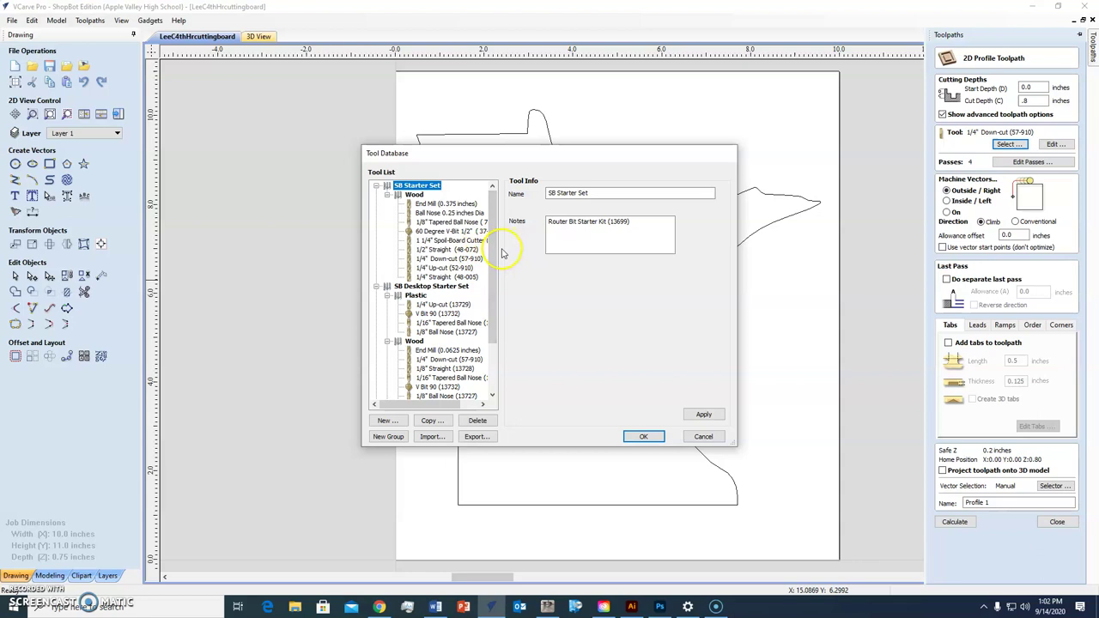
{"action": "left_click", "coordinate": [455, 258]}
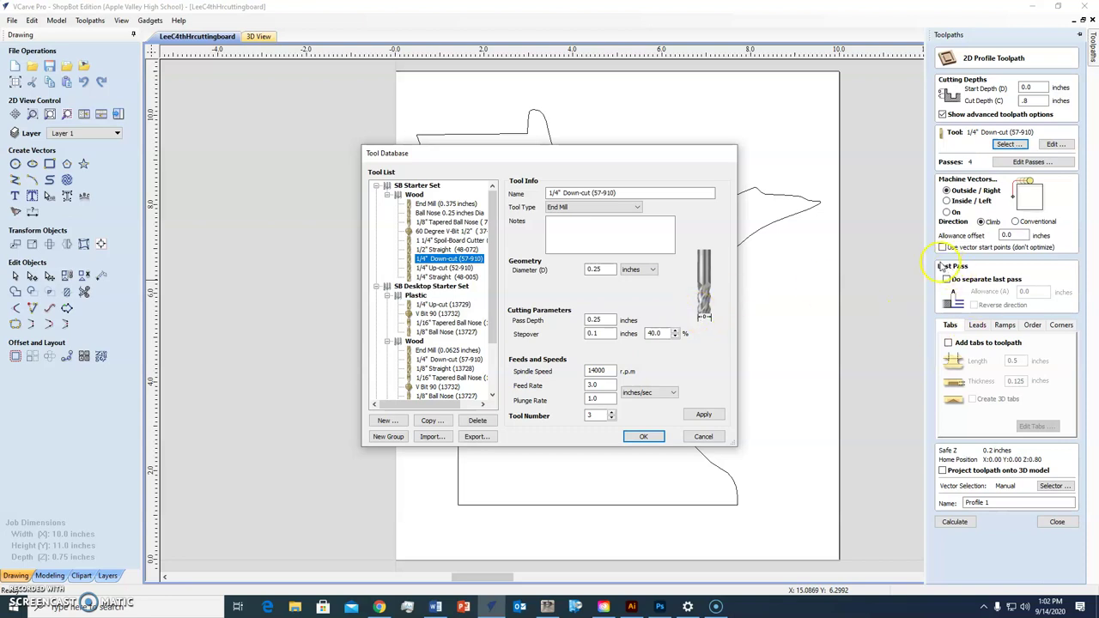
{"action": "left_click", "coordinate": [641, 436]}
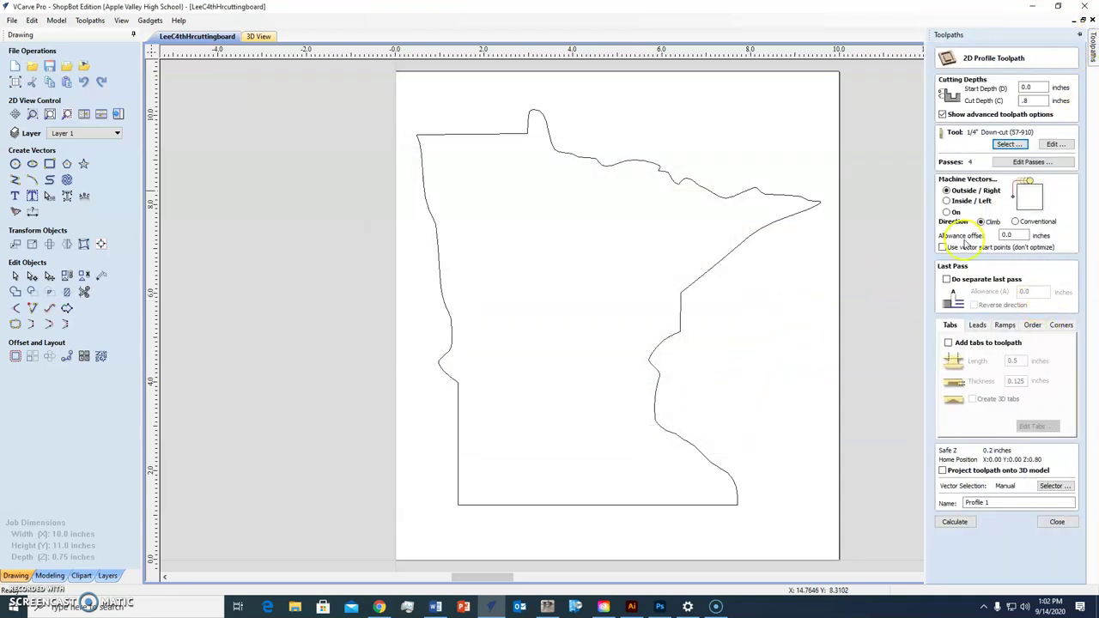
Select the Minnesota outline, rename Profile 1 to Cut, and enable Add tabs to toolpath.
{"action": "left_click", "coordinate": [734, 198]}
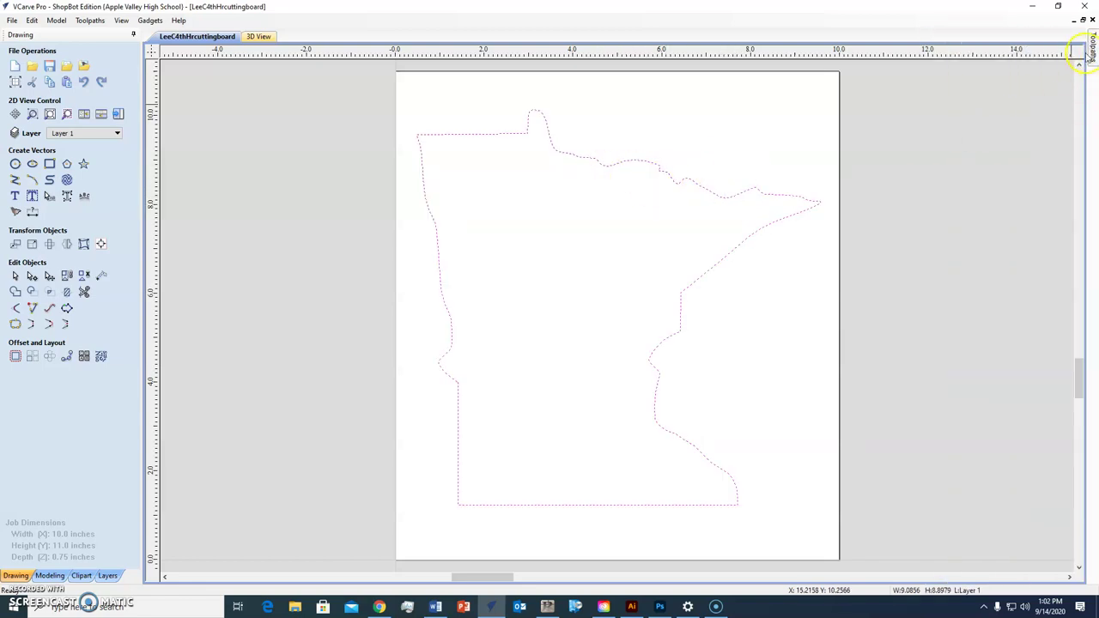
{"action": "mouse_move", "coordinate": [1093, 45]}
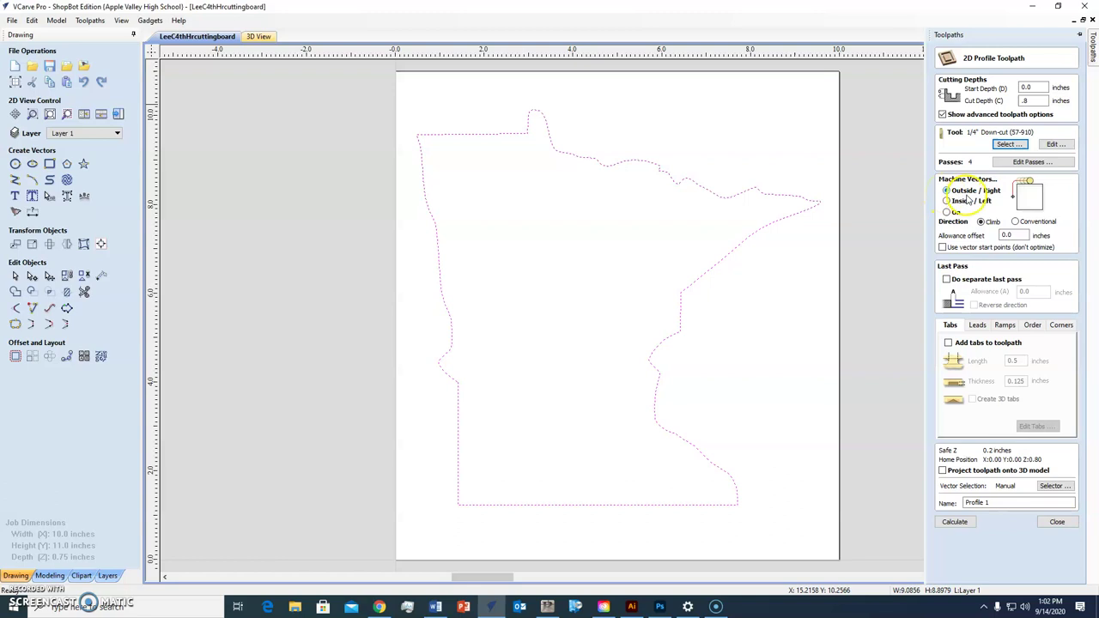
{"action": "double_click", "coordinate": [974, 504]}
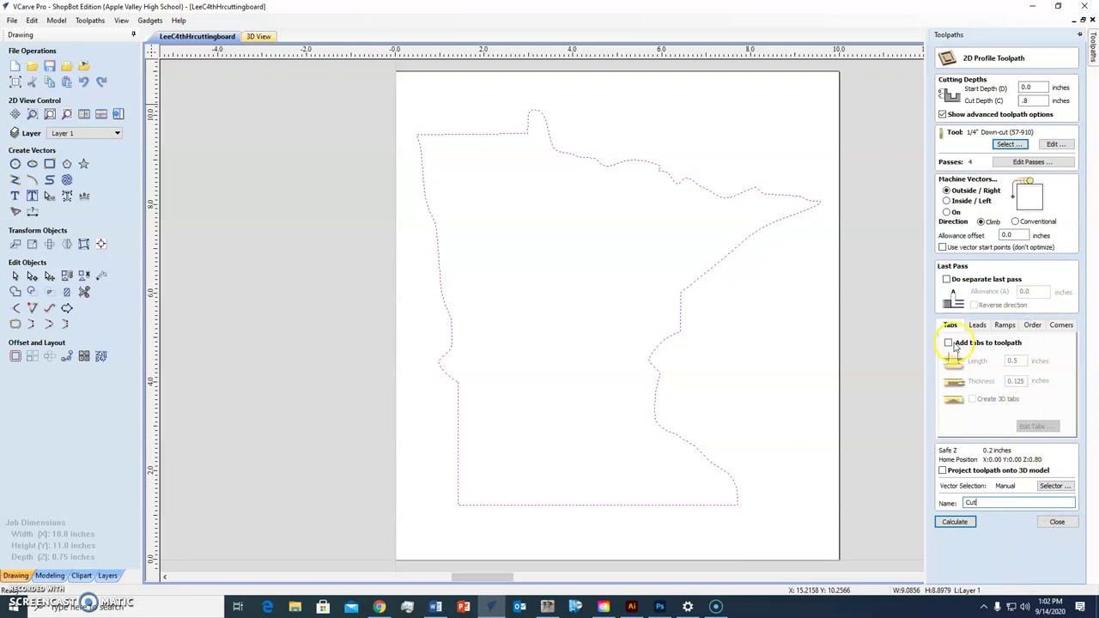
{"action": "left_click", "coordinate": [948, 343]}
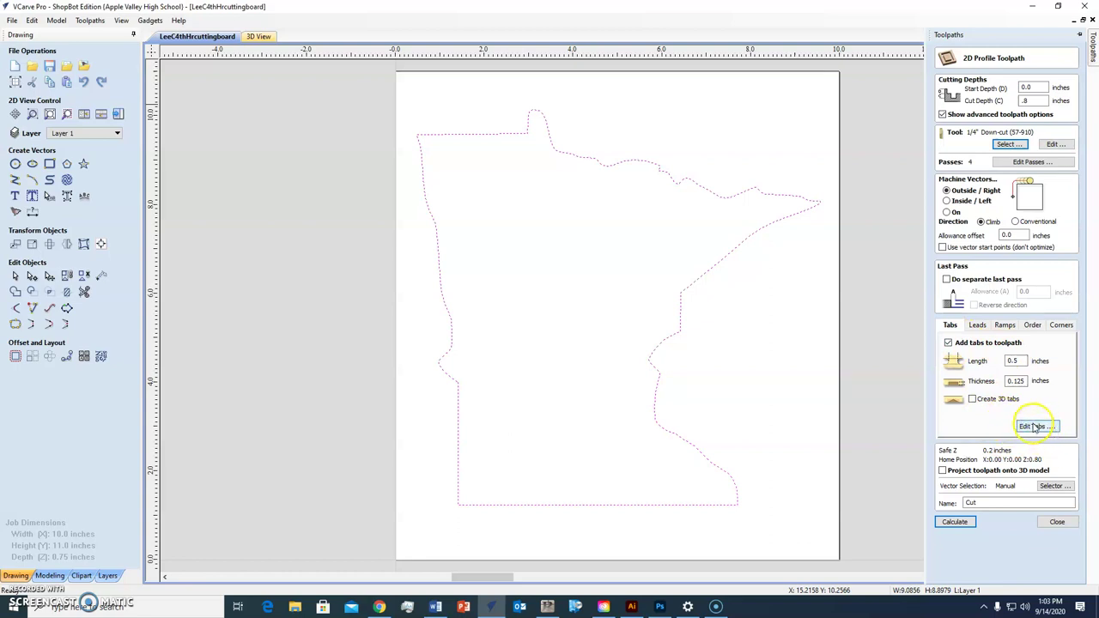
Place one holding tab on the outline's bottom edge and return to the 2D Profile form.
{"action": "left_click", "coordinate": [1035, 426]}
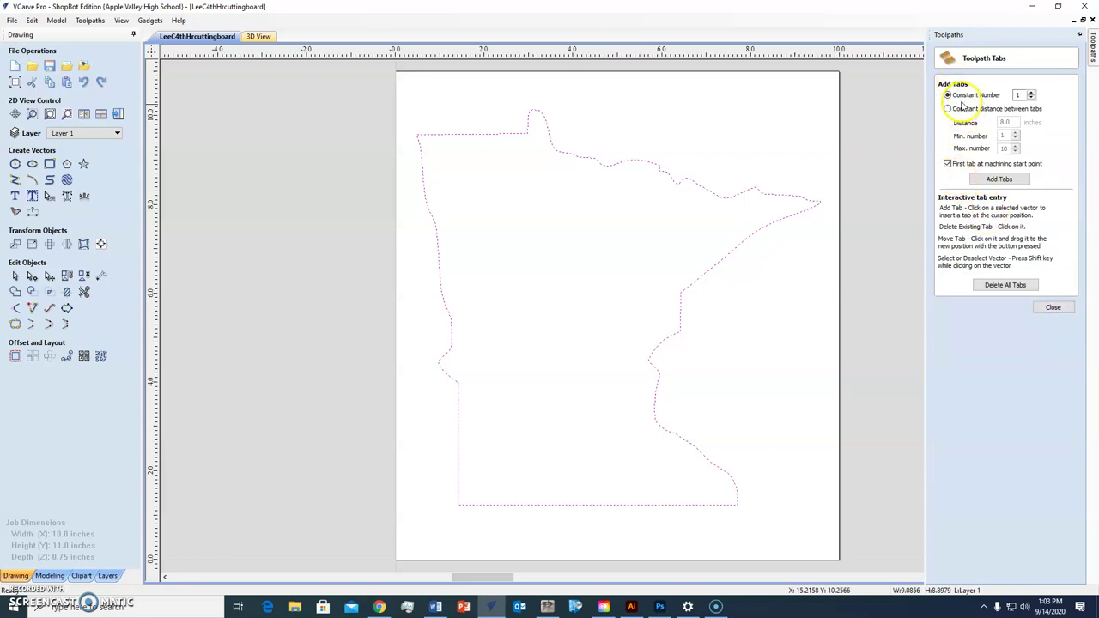
{"action": "left_click", "coordinate": [1006, 181]}
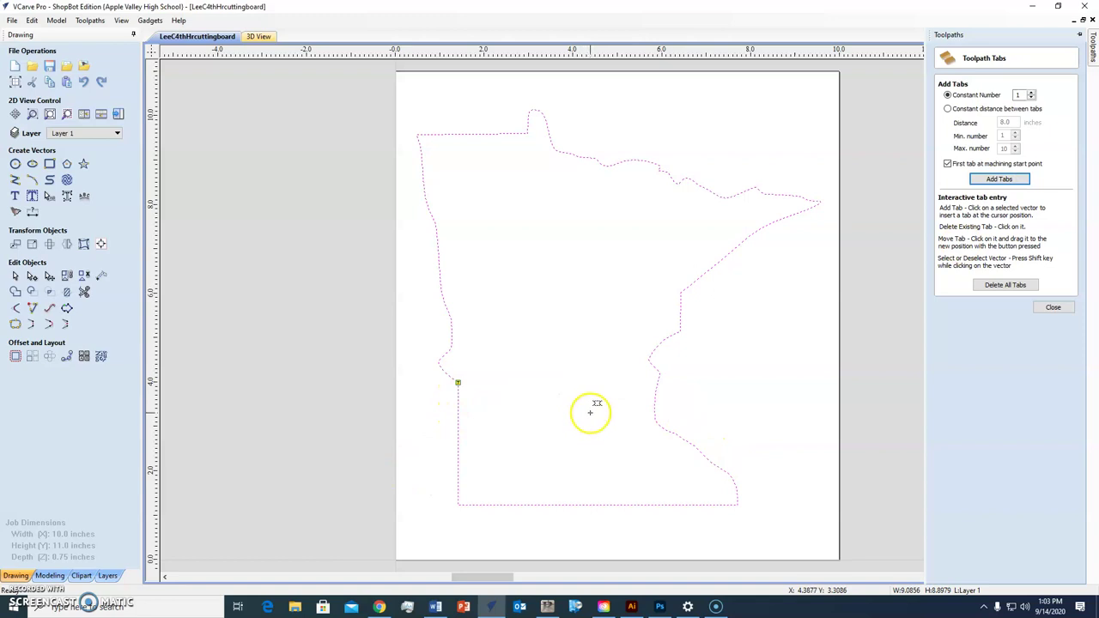
{"action": "left_click", "coordinate": [459, 380]}
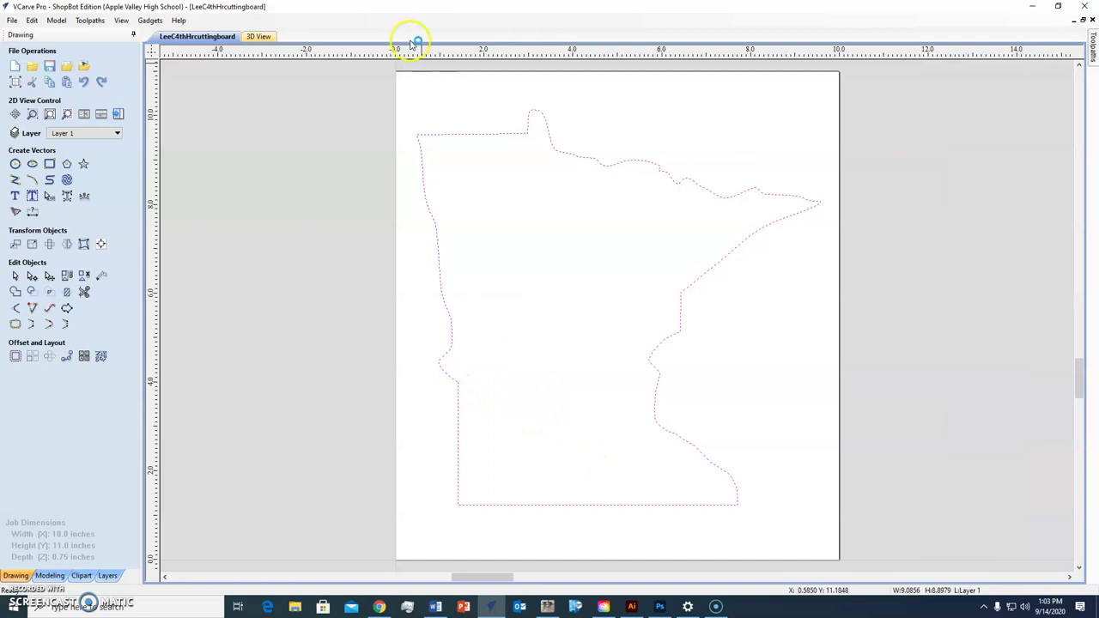
{"action": "left_click", "coordinate": [568, 504]}
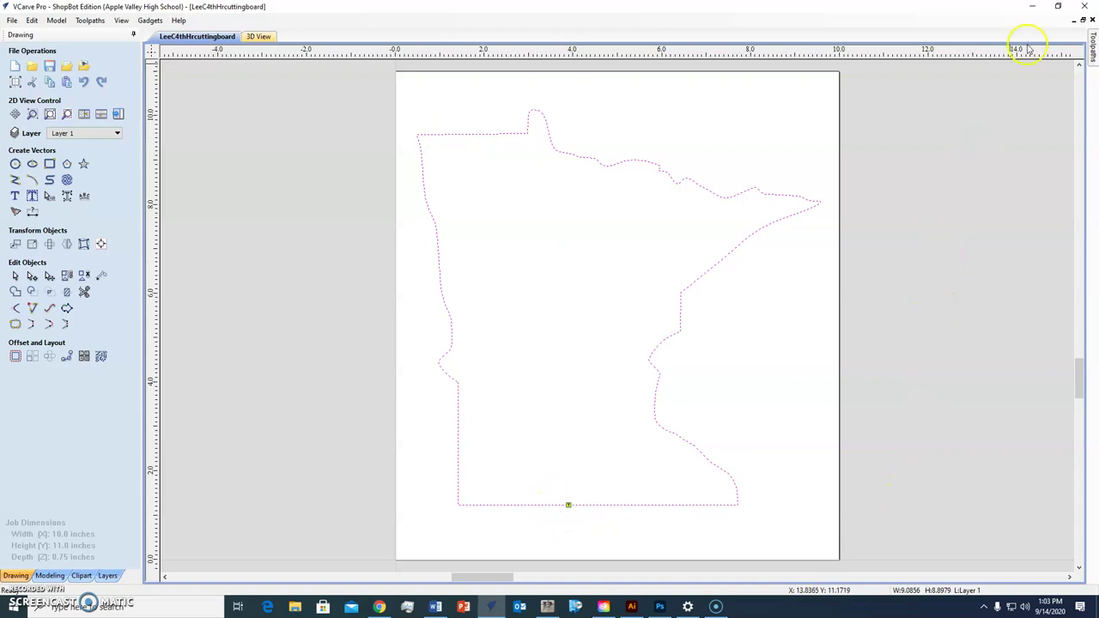
{"action": "mouse_move", "coordinate": [1094, 47]}
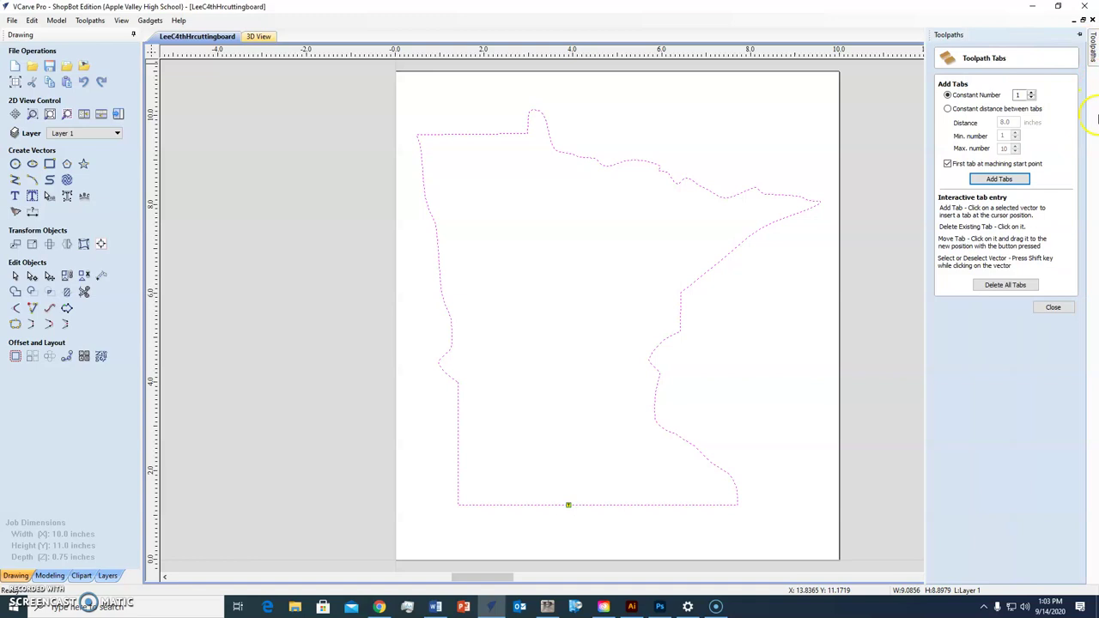
{"action": "left_click", "coordinate": [1052, 306]}
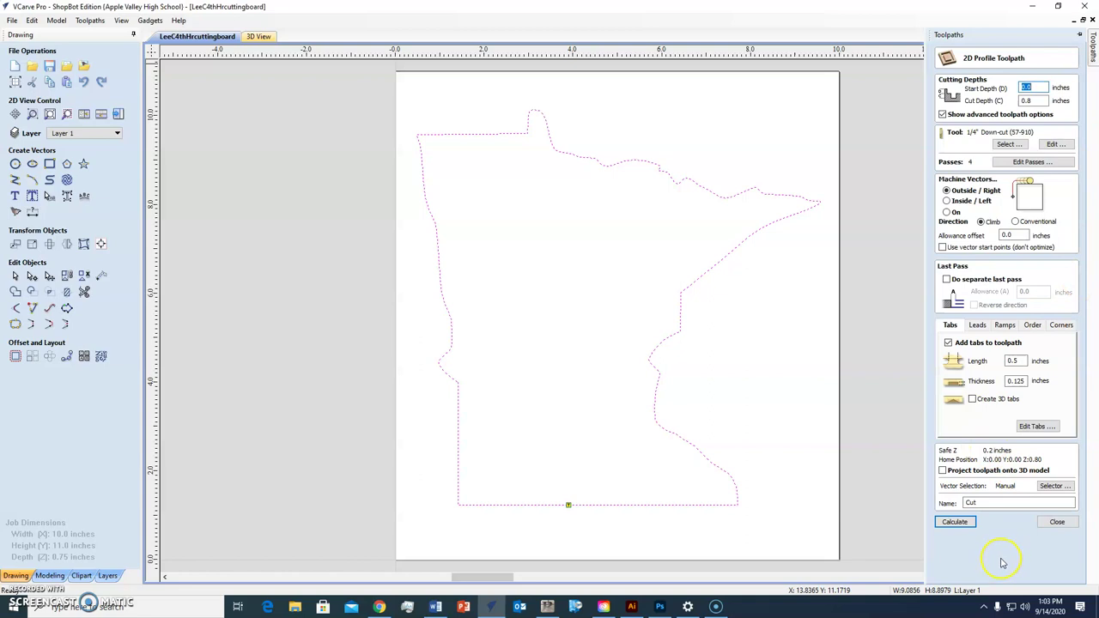
Calculate the Cut toolpath past the cut-through warning and orbit the 3D preview.
{"action": "left_click", "coordinate": [957, 523]}
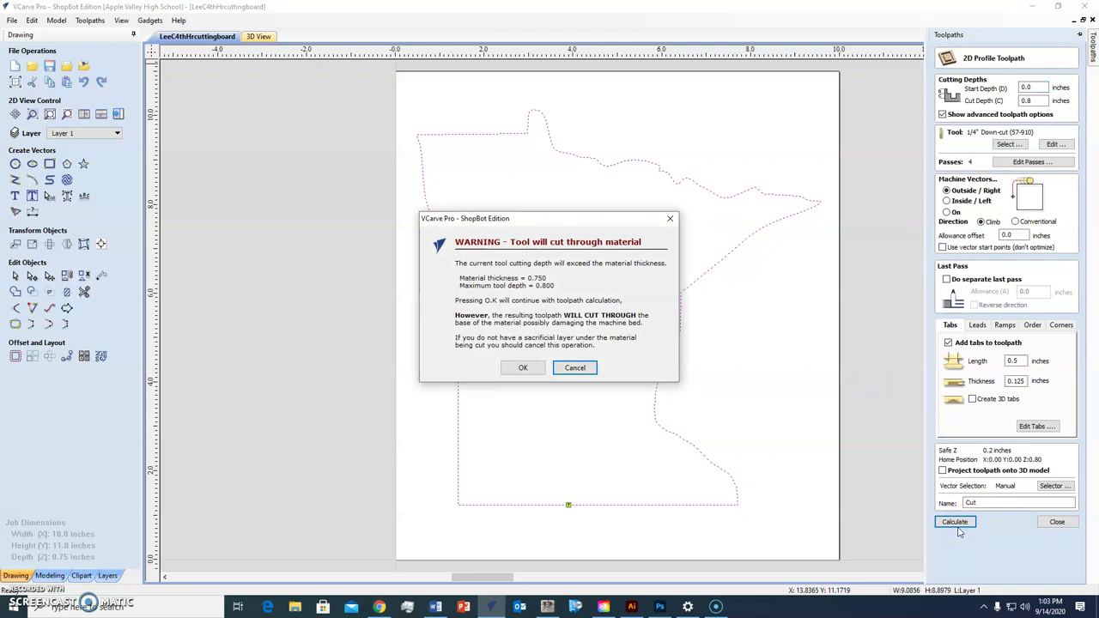
{"action": "left_click", "coordinate": [524, 369]}
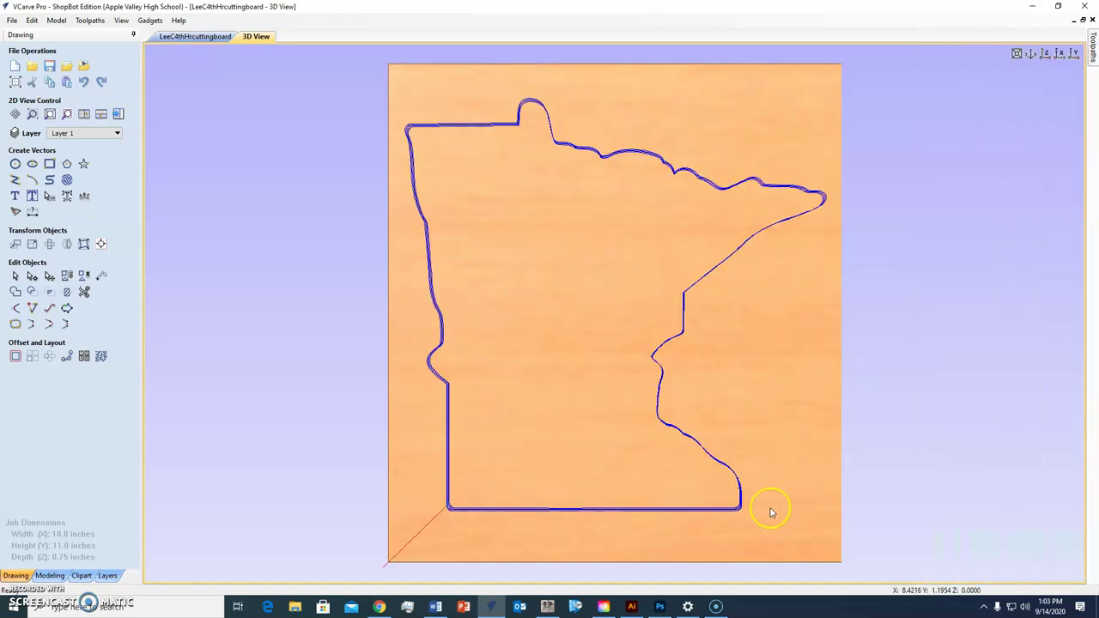
{"action": "mouse_move", "coordinate": [795, 498]}
{"action": "left_mouse_down"}
{"action": "mouse_move", "coordinate": [758, 449]}
{"action": "mouse_move", "coordinate": [689, 456]}
{"action": "mouse_move", "coordinate": [630, 444]}
{"action": "mouse_move", "coordinate": [591, 386]}
{"action": "mouse_move", "coordinate": [486, 458]}
{"action": "mouse_move", "coordinate": [397, 358]}
{"action": "mouse_move", "coordinate": [512, 289]}
{"action": "mouse_move", "coordinate": [781, 289]}
{"action": "mouse_move", "coordinate": [767, 290]}
{"action": "mouse_move", "coordinate": [868, 306]}
{"action": "mouse_move", "coordinate": [864, 318]}
{"action": "mouse_move", "coordinate": [726, 346]}
{"action": "mouse_move", "coordinate": [726, 395]}
{"action": "mouse_move", "coordinate": [812, 401]}
{"action": "mouse_move", "coordinate": [724, 372]}
{"action": "mouse_move", "coordinate": [555, 380]}
{"action": "mouse_move", "coordinate": [579, 520]}
{"action": "mouse_move", "coordinate": [739, 500]}
{"action": "mouse_move", "coordinate": [819, 512]}
{"action": "mouse_move", "coordinate": [799, 507]}
{"action": "mouse_move", "coordinate": [795, 483]}
{"action": "mouse_move", "coordinate": [767, 517]}
{"action": "mouse_move", "coordinate": [809, 493]}
{"action": "mouse_move", "coordinate": [669, 386]}
{"action": "mouse_move", "coordinate": [633, 338]}
{"action": "mouse_move", "coordinate": [709, 322]}
{"action": "mouse_move", "coordinate": [797, 500]}
{"action": "mouse_move", "coordinate": [799, 483]}
{"action": "left_mouse_up"}
{"action": "mouse_move", "coordinate": [1093, 47]}
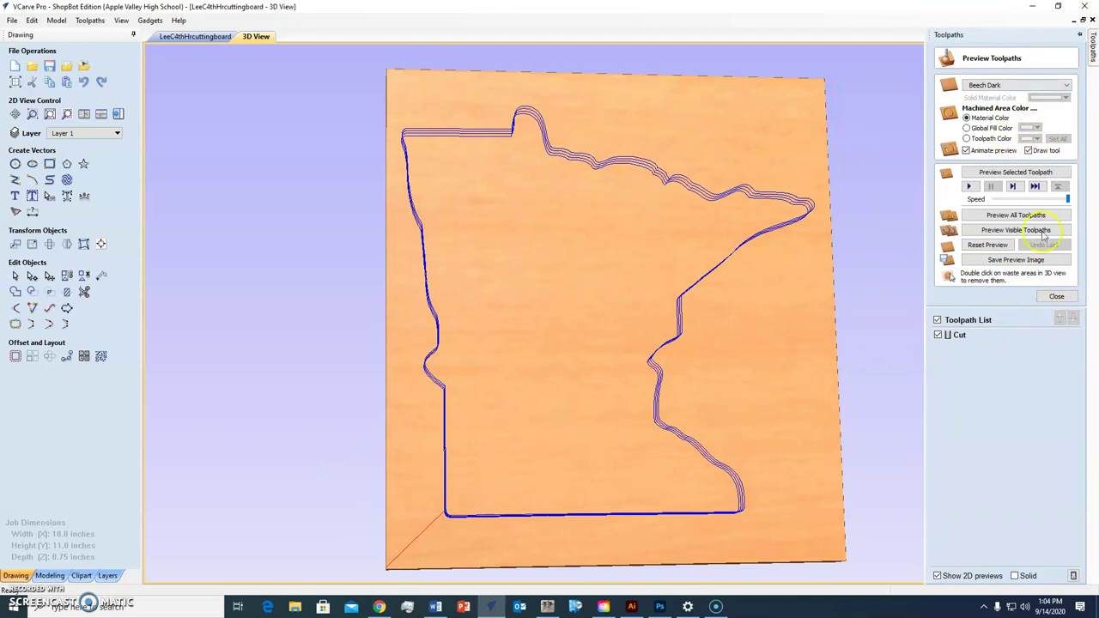
Close the preview and open Save Toolpath(s) to File for ShopBot TC (inch) .sbp output.
{"action": "left_click", "coordinate": [1054, 296]}
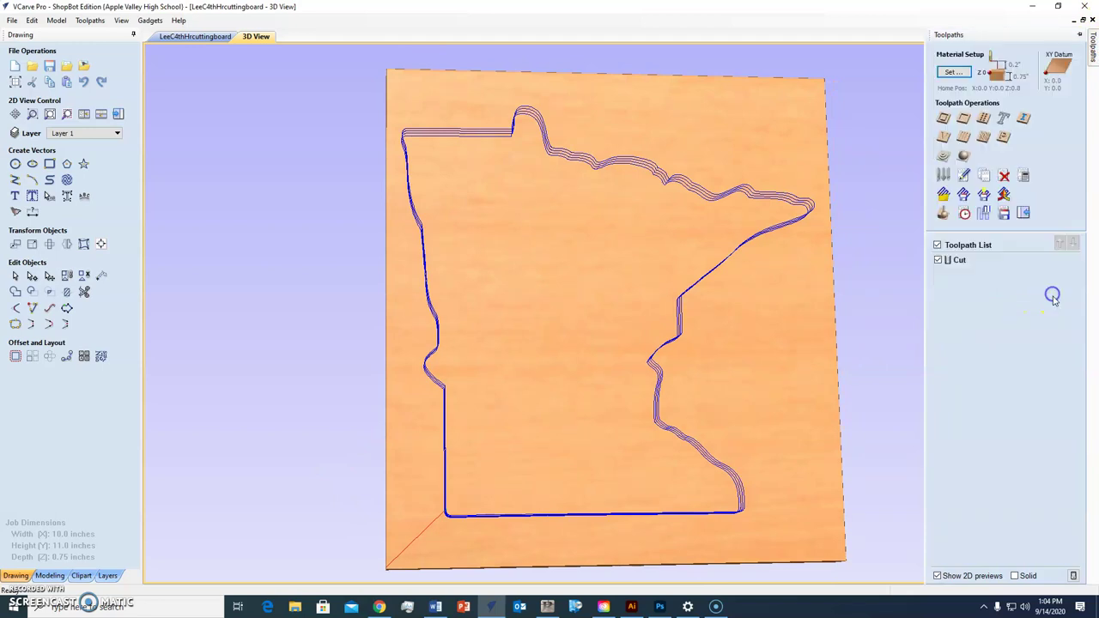
{"action": "left_click", "coordinate": [1004, 215]}
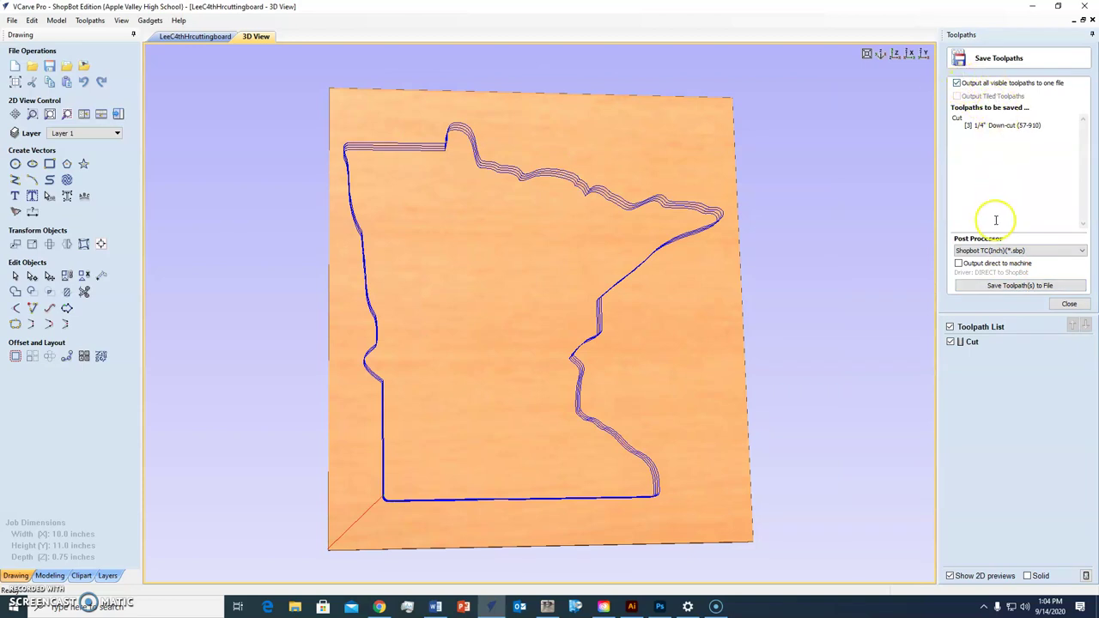
{"action": "left_click", "coordinate": [1007, 289]}
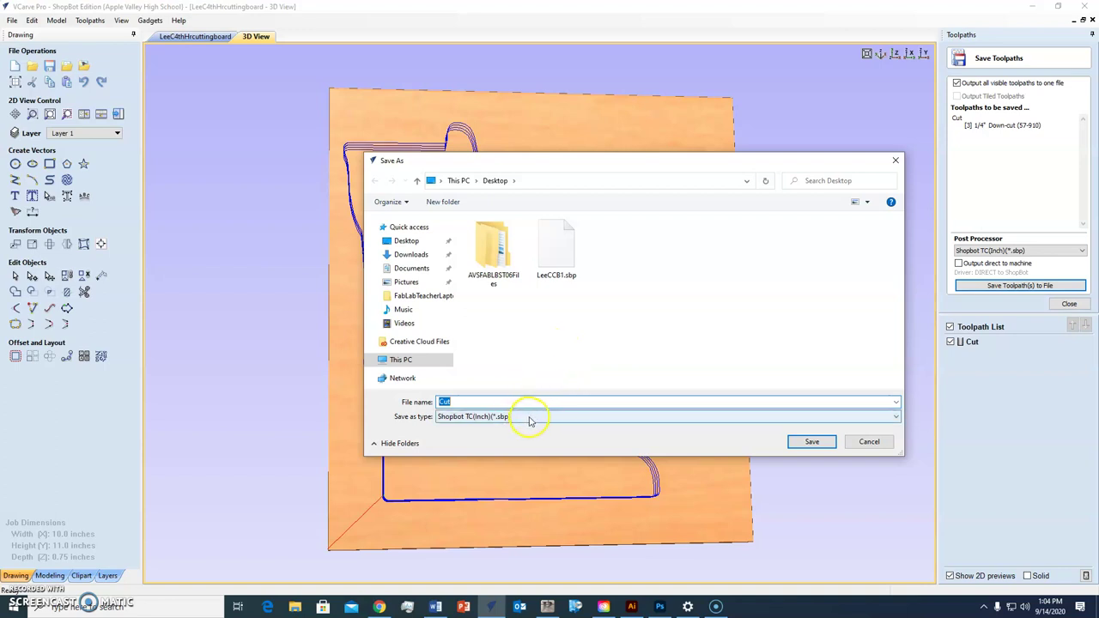
Reuse the cutting-board project name and decline replacing the existing .crv design file.
{"action": "type", "text": "Lee"}
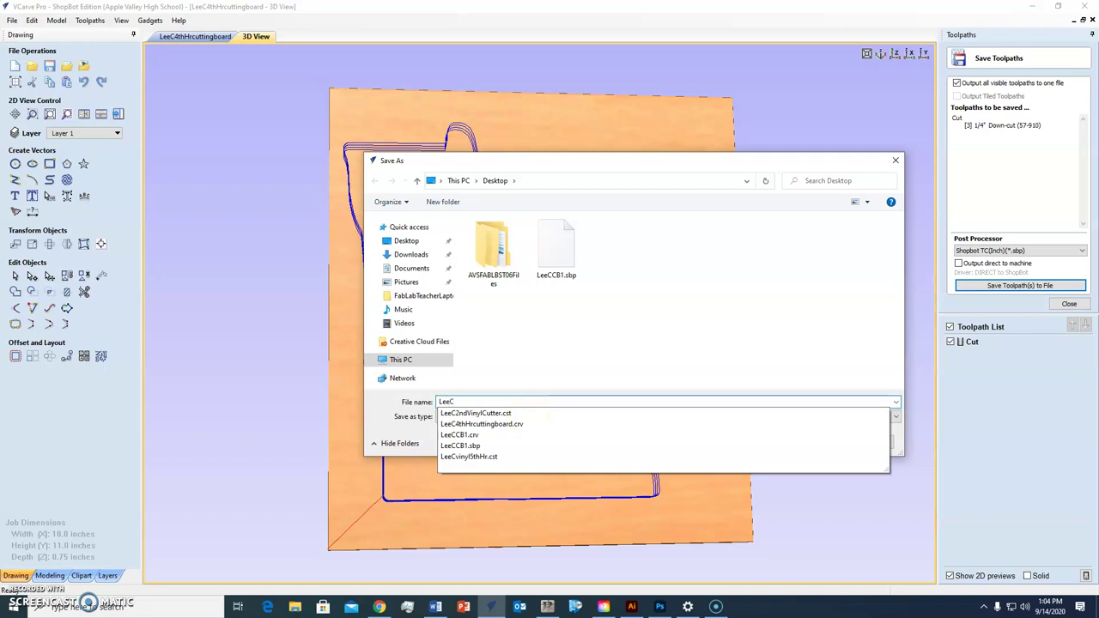
{"action": "type", "text": "C"}
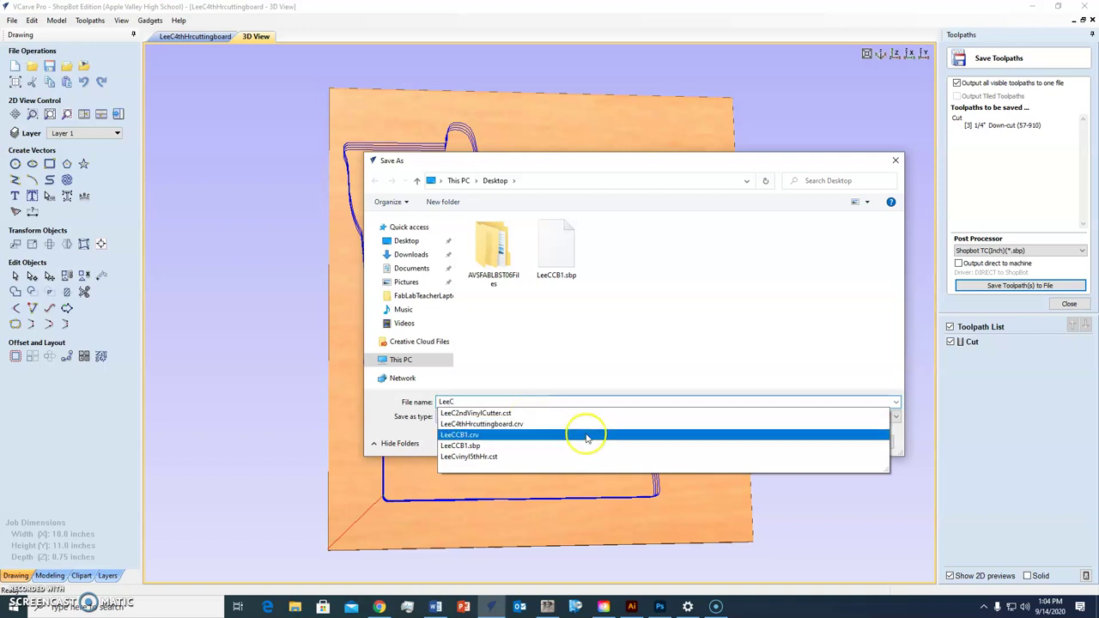
{"action": "left_click", "coordinate": [535, 424]}
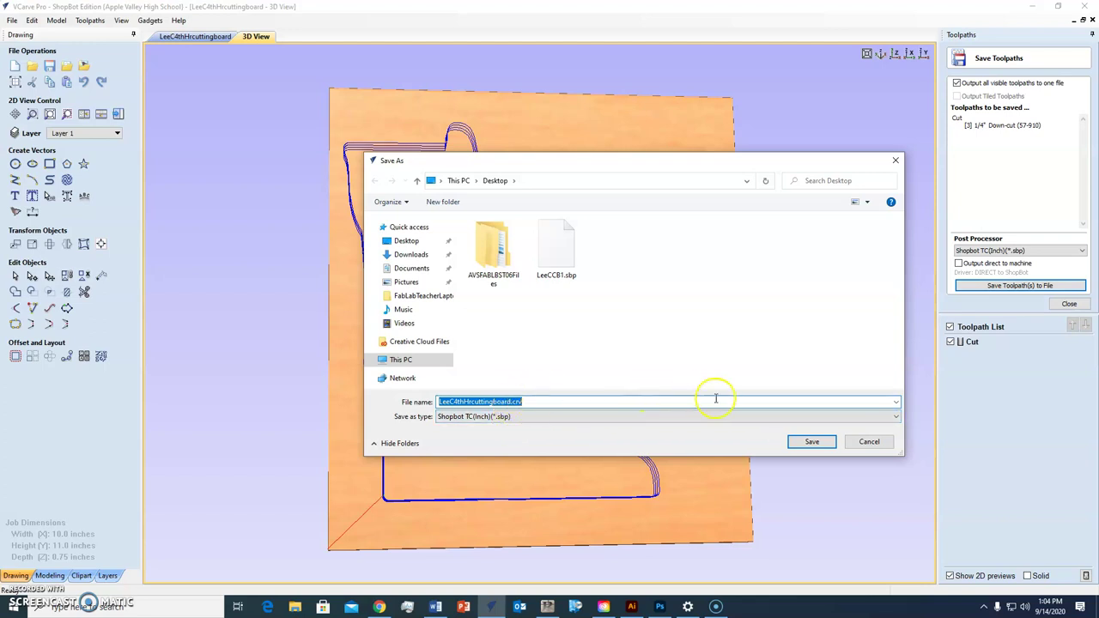
{"action": "left_click", "coordinate": [815, 443]}
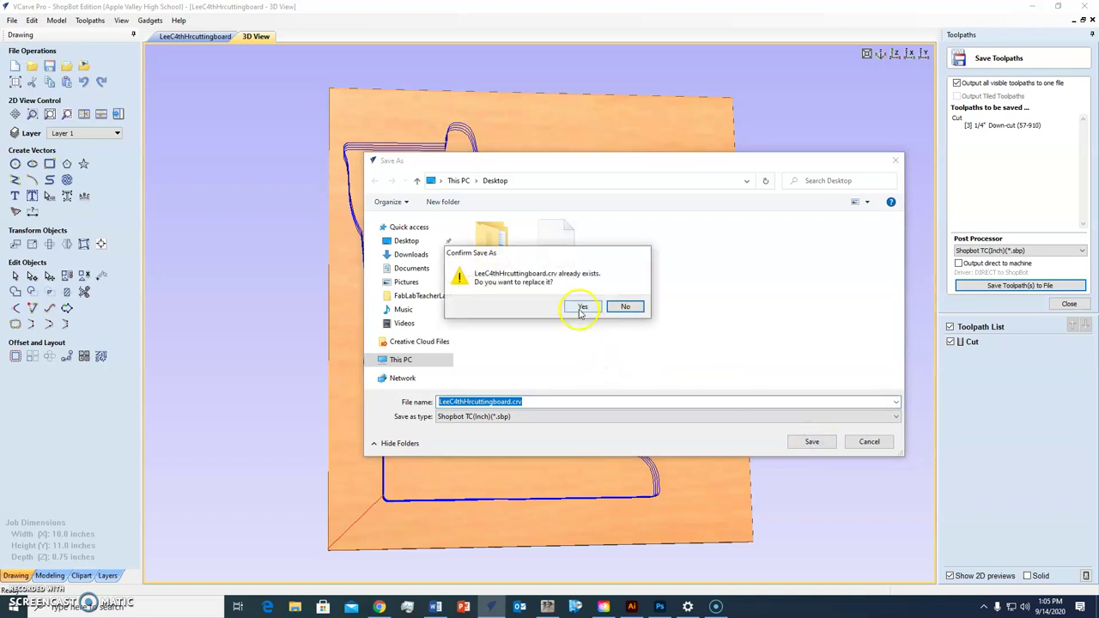
{"action": "left_click", "coordinate": [620, 308]}
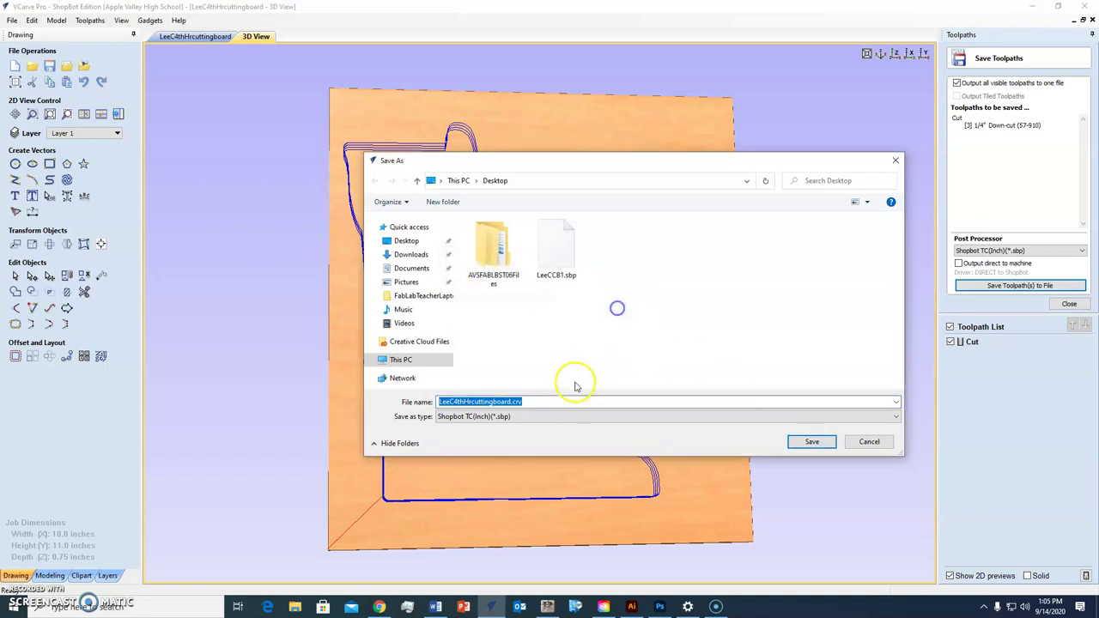
Remove the .crv extension, save the Cut toolpath as an .sbp file, and minimise VCarve Pro.
{"action": "left_click", "coordinate": [531, 402]}
{"action": "double_click", "coordinate": [528, 401]}
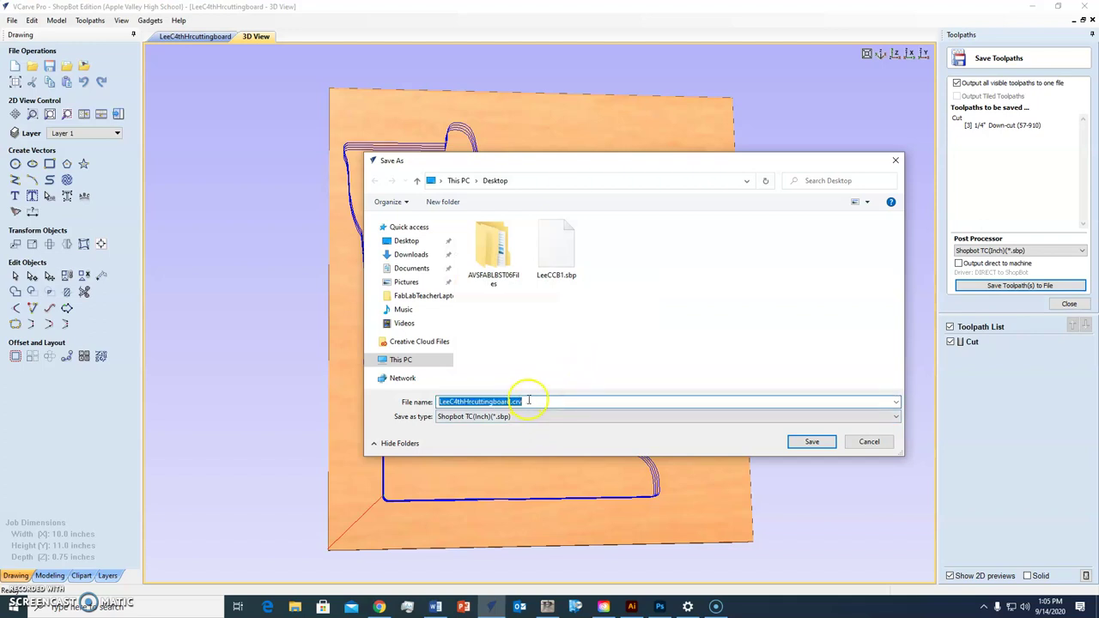
{"action": "left_click", "coordinate": [529, 401]}
{"action": "key", "text": "BackSpace"}
{"action": "key", "text": "BackSpace"}
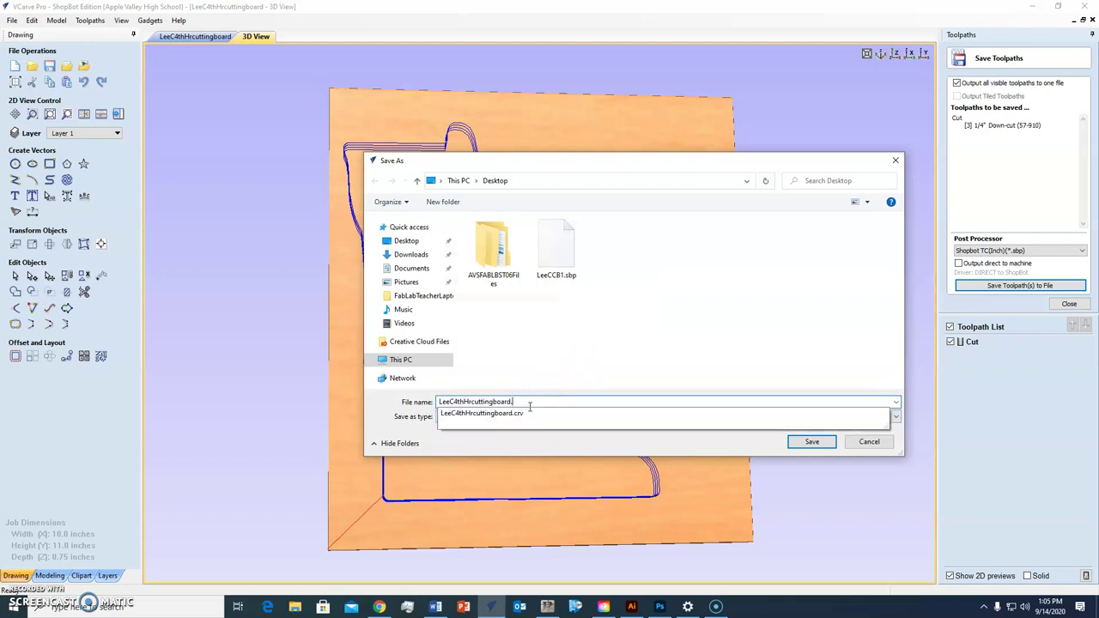
{"action": "left_click", "coordinate": [811, 442]}
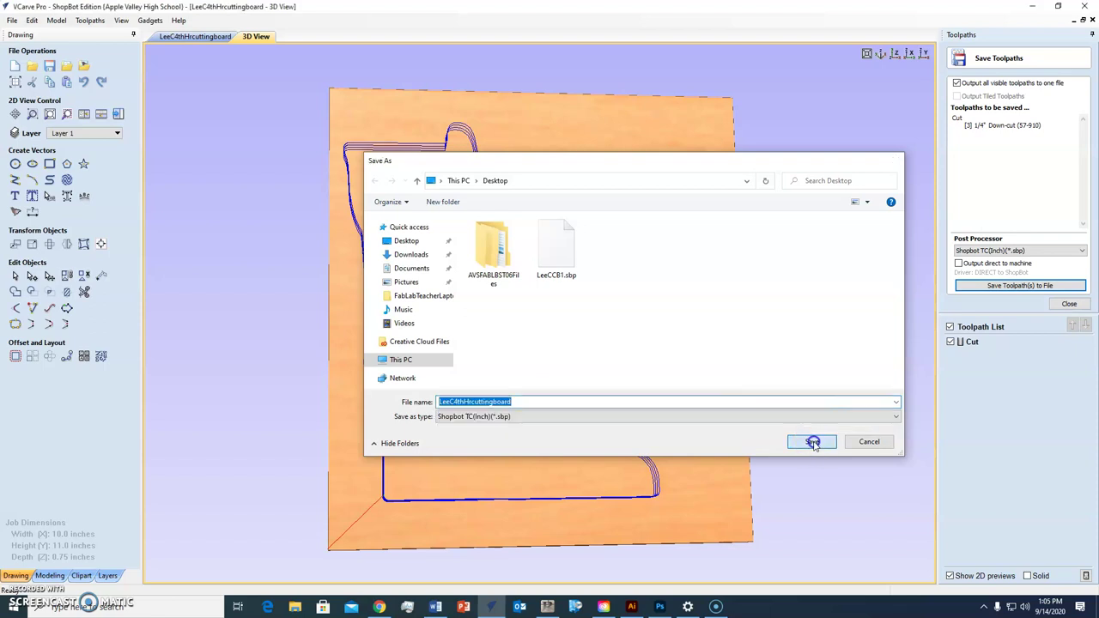
{"action": "left_click", "coordinate": [1033, 7]}
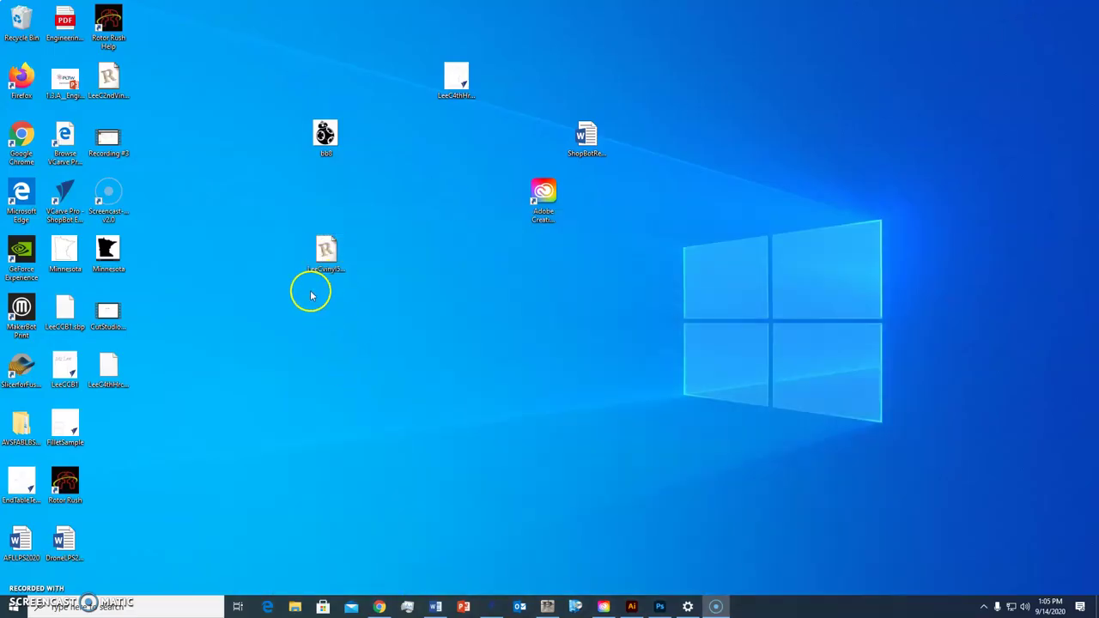
Arrange the cutting-board .crv and .sbp icons side by side in the middle of the desktop.
{"action": "left_click_drag", "start_coordinate": [122, 394], "coordinate": [459, 333]}
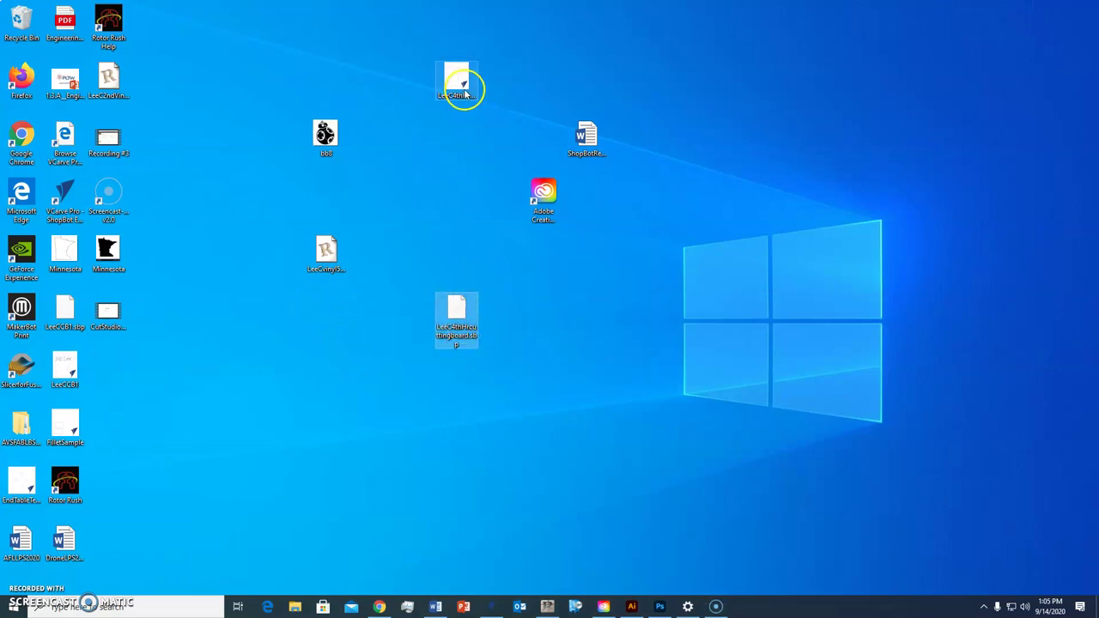
{"action": "left_click_drag", "start_coordinate": [456, 85], "coordinate": [412, 316]}
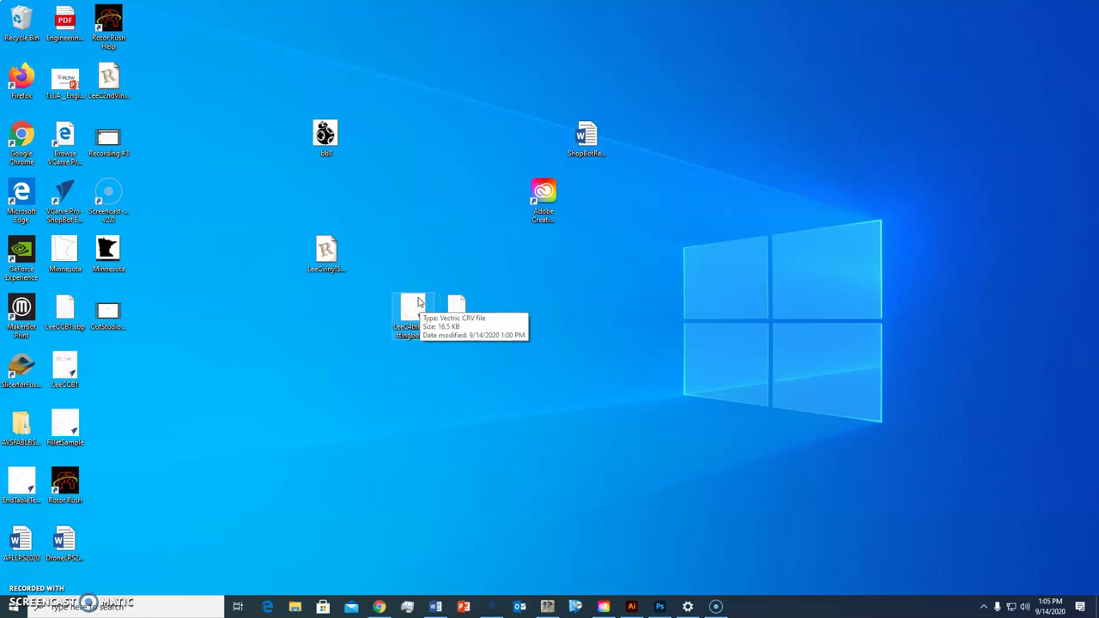
{"action": "left_click_drag", "start_coordinate": [411, 306], "coordinate": [374, 320]}
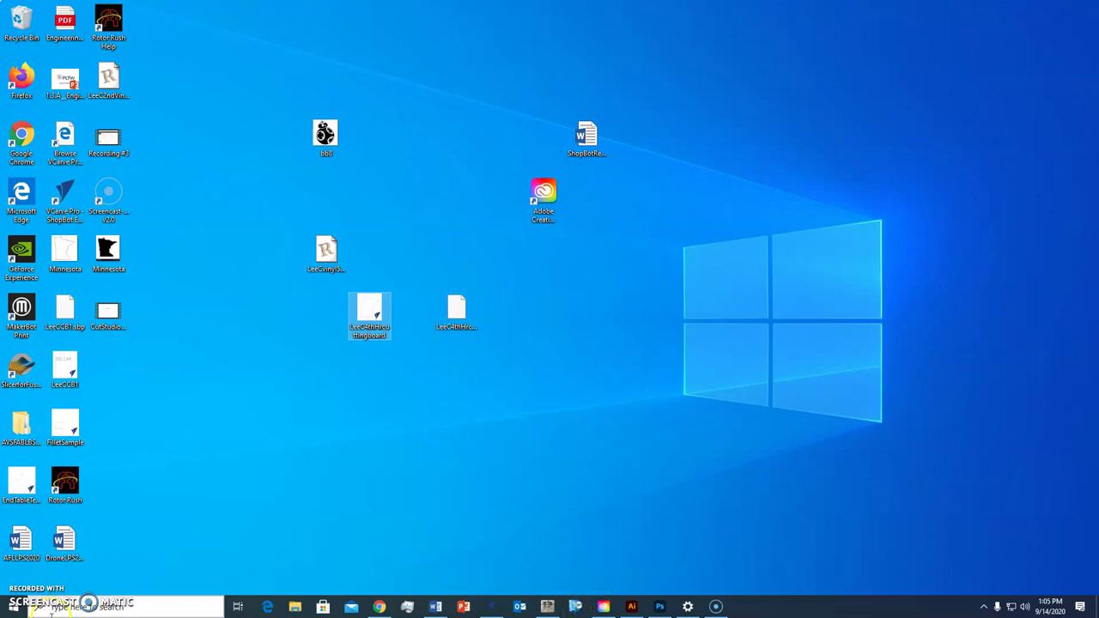
{"action": "left_click", "coordinate": [28, 601]}
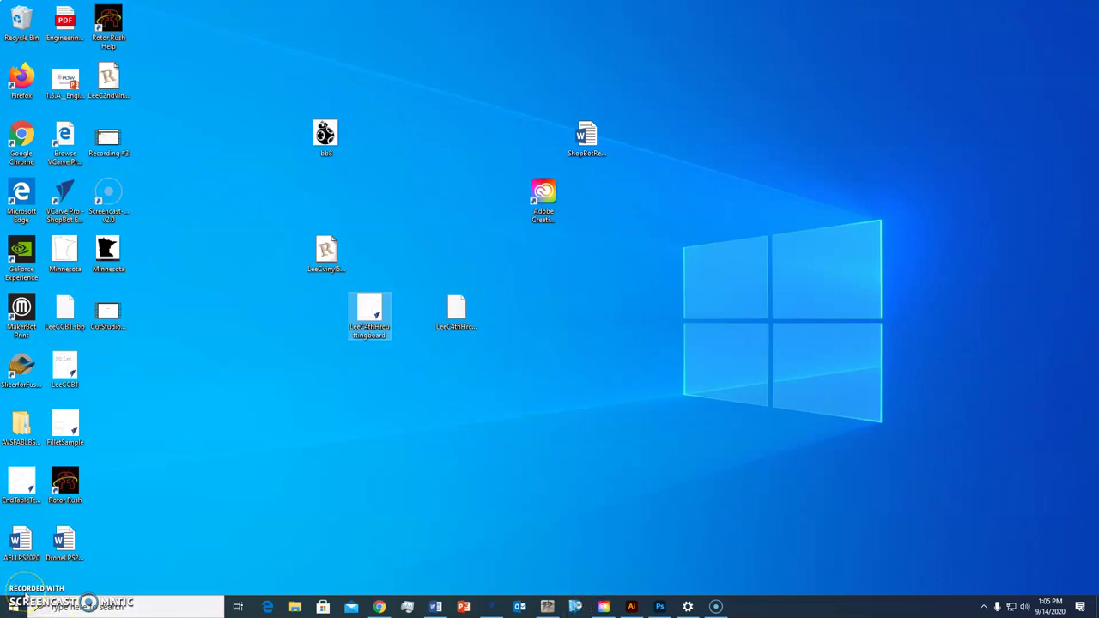